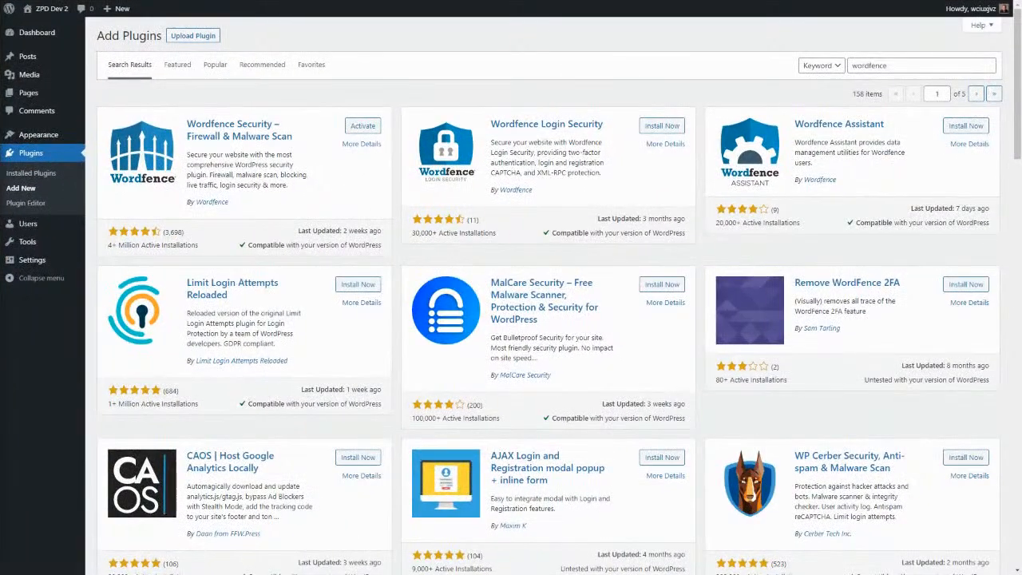
Activate the installed Wordfence Security plugin.
{"action": "left_click", "coordinate": [356, 125]}
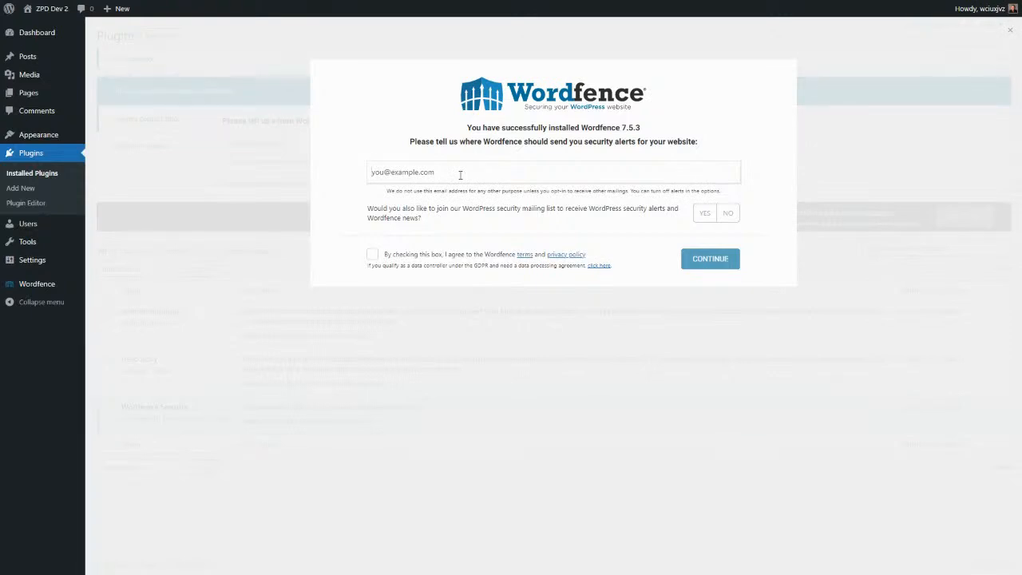
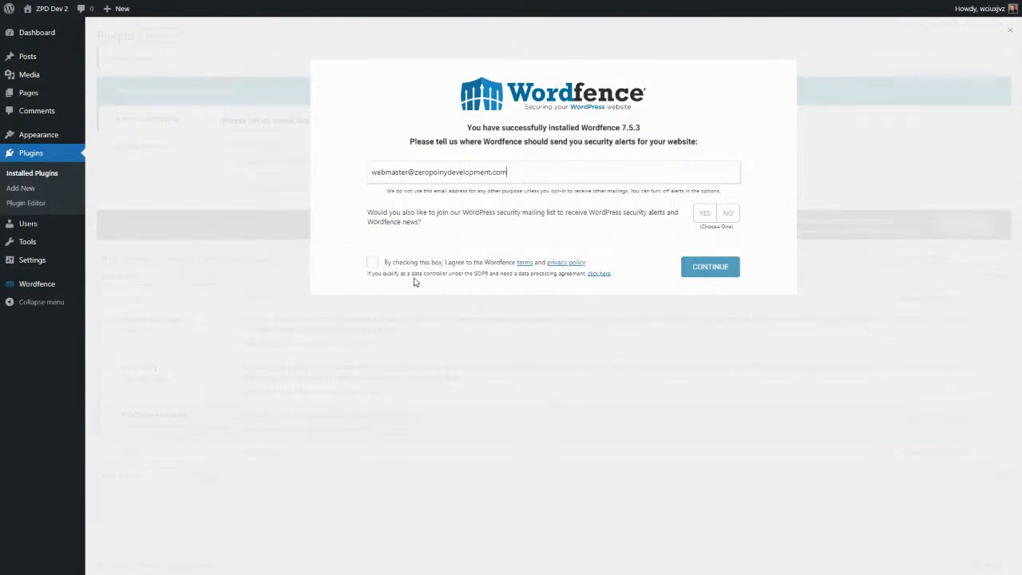
Complete Wordfence setup with the webmaster alert e-mail, terms accepted, mailing list declined and no premium key.
{"action": "left_click", "coordinate": [372, 265]}
{"action": "left_click", "coordinate": [731, 216]}
{"action": "left_click", "coordinate": [721, 275]}
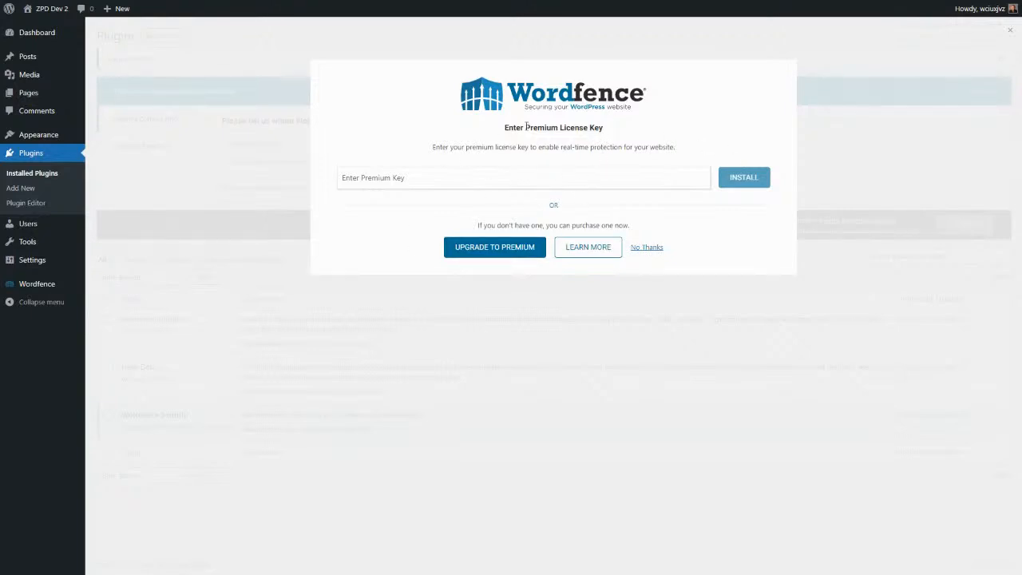
{"action": "left_click", "coordinate": [651, 248]}
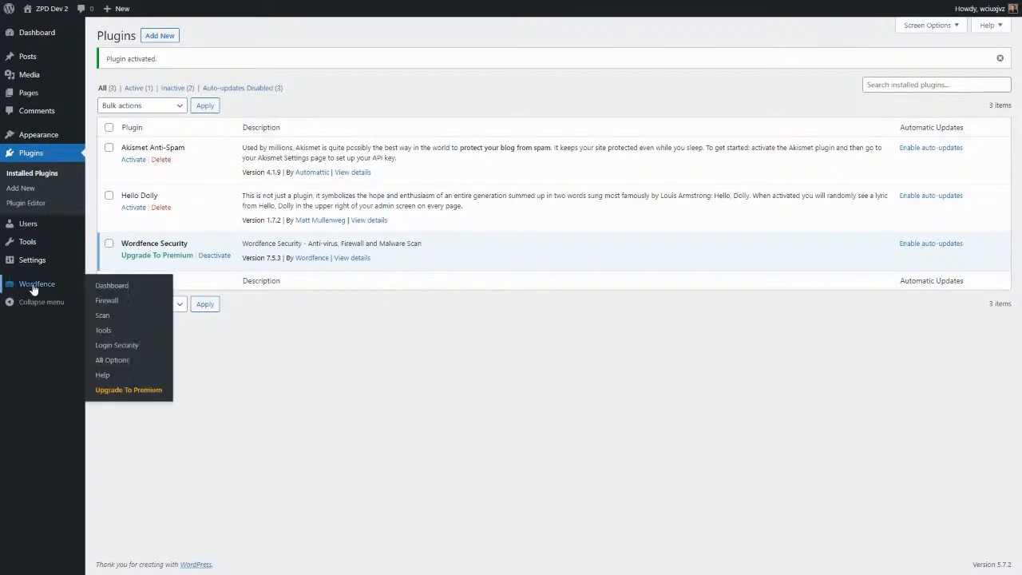
{"action": "mouse_move", "coordinate": [33, 289]}
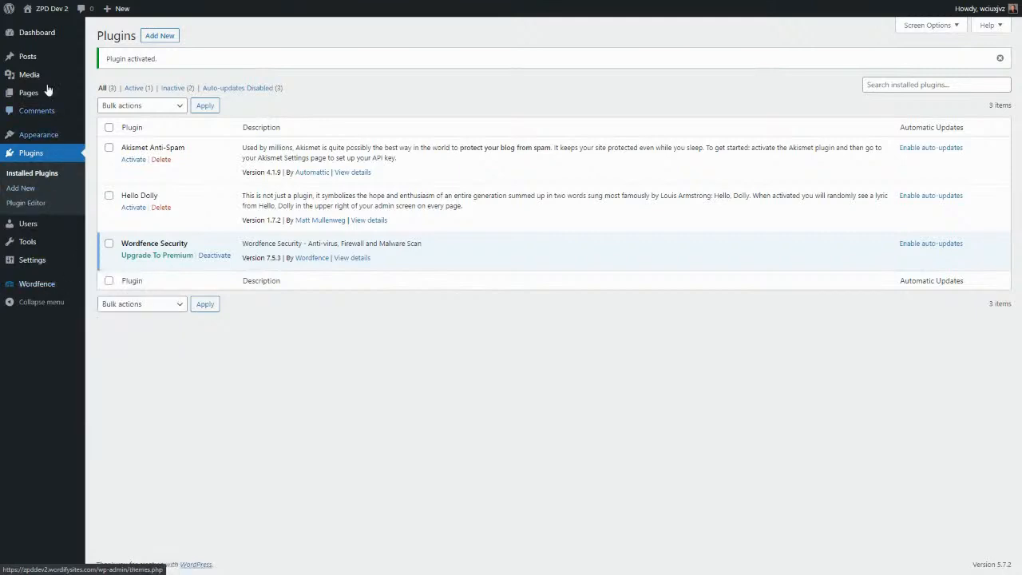
Go to the site dashboard and dismiss the Welcome to WordPress panel.
{"action": "left_click", "coordinate": [42, 36]}
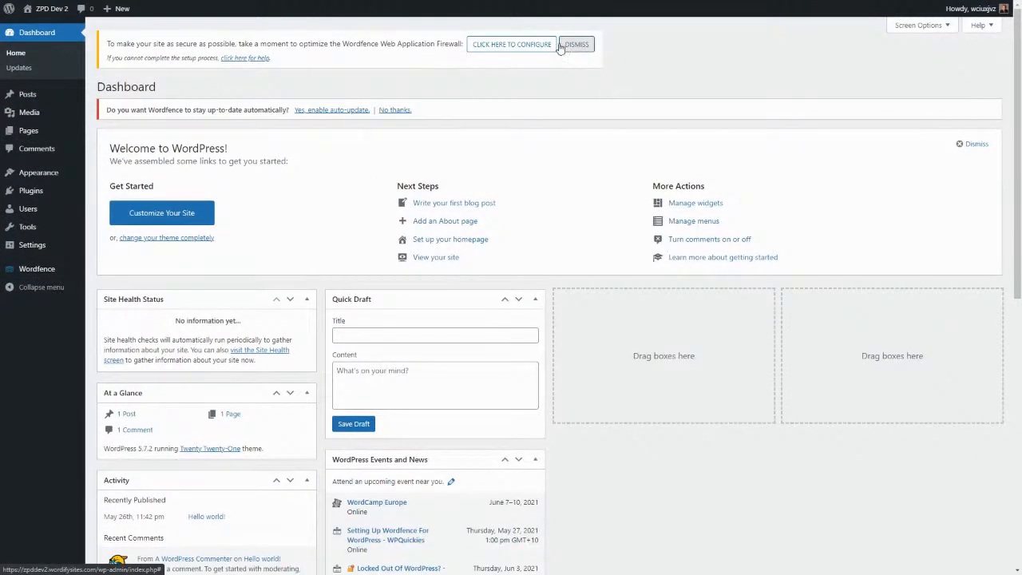
{"action": "left_click", "coordinate": [981, 144]}
{"action": "scroll", "coordinate": [328, 276], "scroll_direction": "down", "scroll_amount": 5}
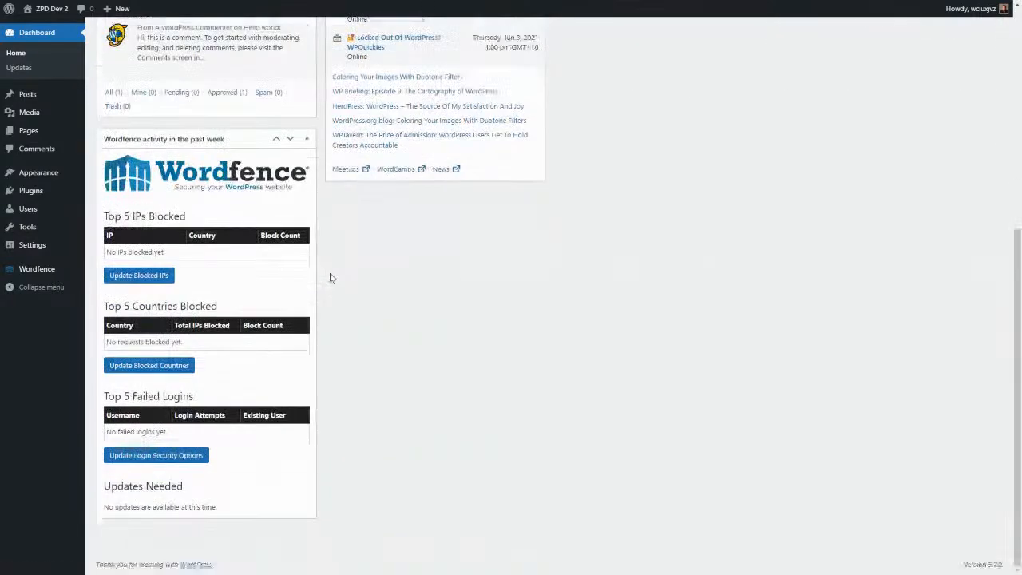
{"action": "scroll", "coordinate": [331, 278], "scroll_direction": "up", "scroll_amount": 5}
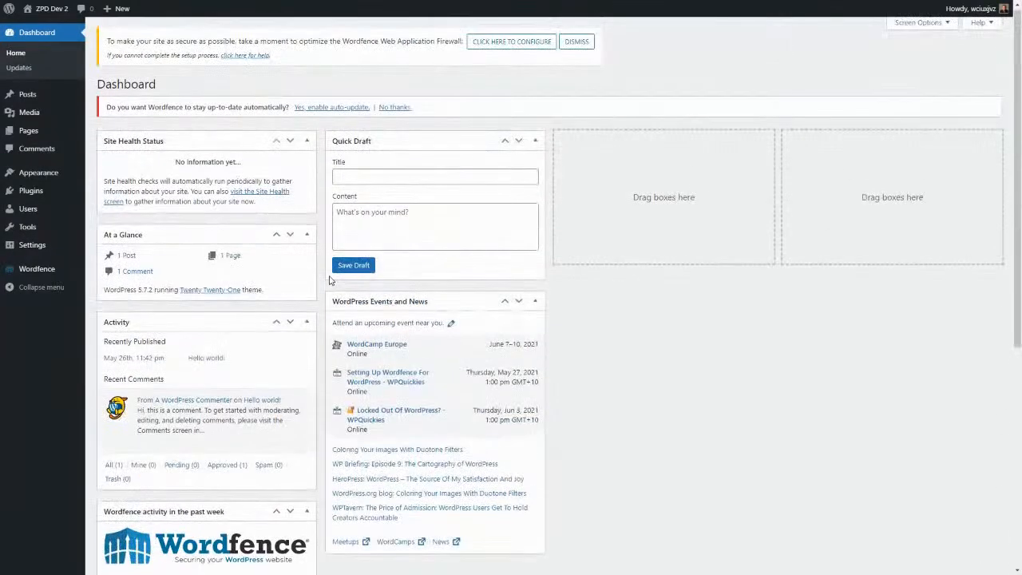
{"action": "scroll", "coordinate": [240, 296], "scroll_direction": "down", "scroll_amount": 4}
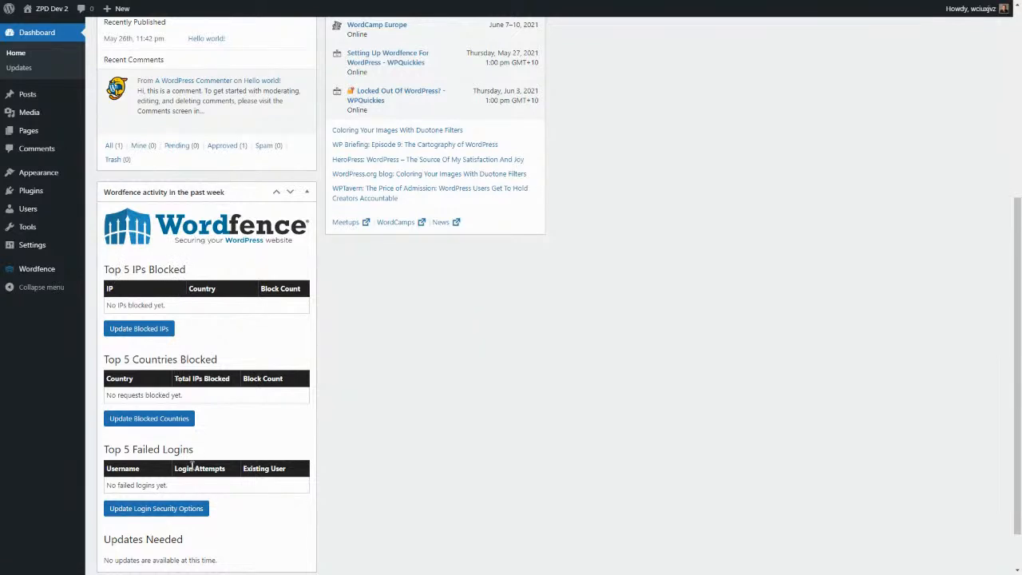
{"action": "scroll", "coordinate": [175, 479], "scroll_direction": "down", "scroll_amount": 2}
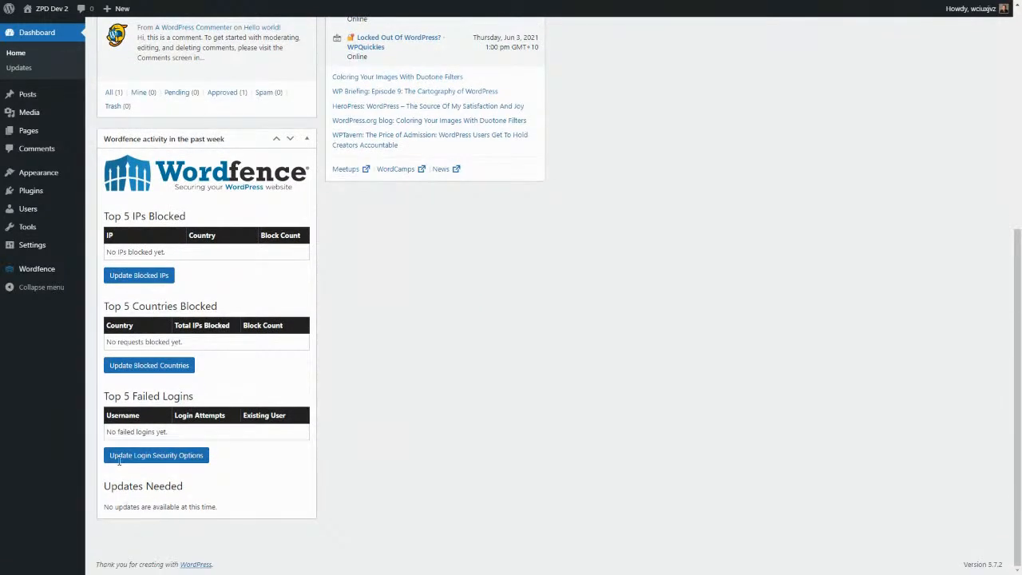
{"action": "scroll", "coordinate": [164, 351], "scroll_direction": "up", "scroll_amount": 3}
Move the Wordfence activity widget to the third column and enable Wordfence auto-updates.
{"action": "left_click_drag", "start_coordinate": [159, 352], "coordinate": [614, 132]}
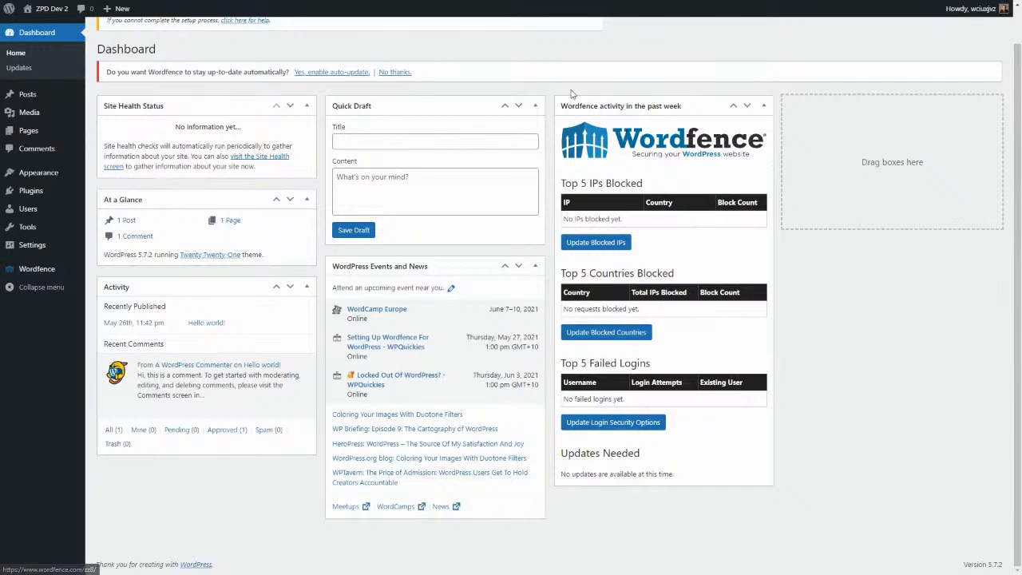
{"action": "scroll", "coordinate": [331, 97], "scroll_direction": "up", "scroll_amount": 1}
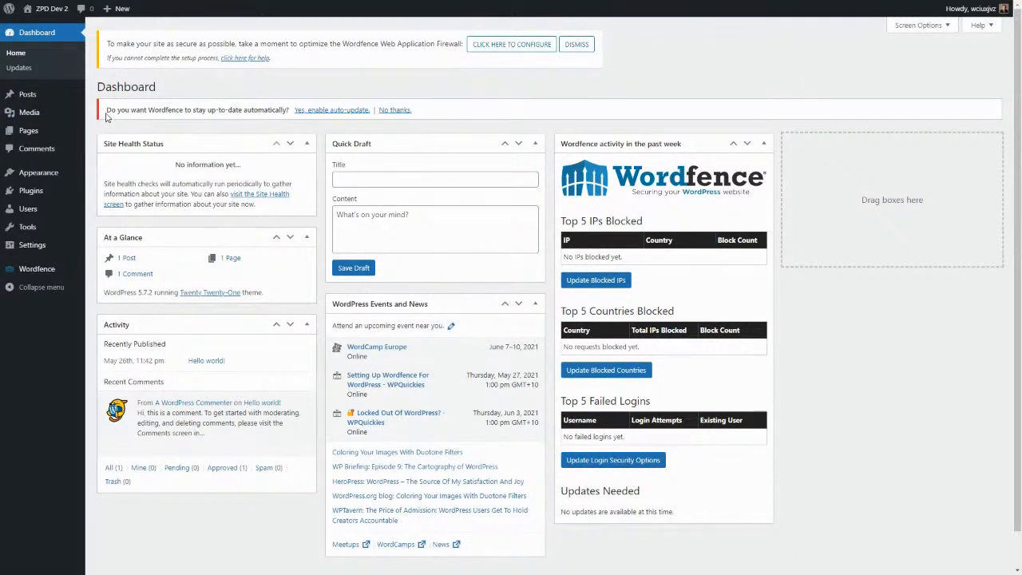
{"action": "left_click", "coordinate": [320, 112]}
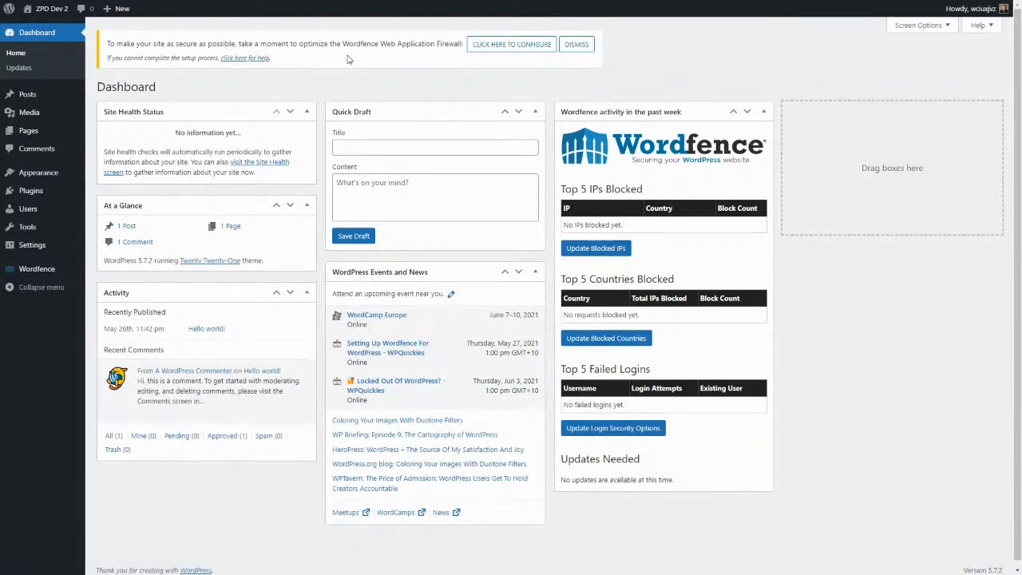
{"action": "left_click", "coordinate": [511, 44]}
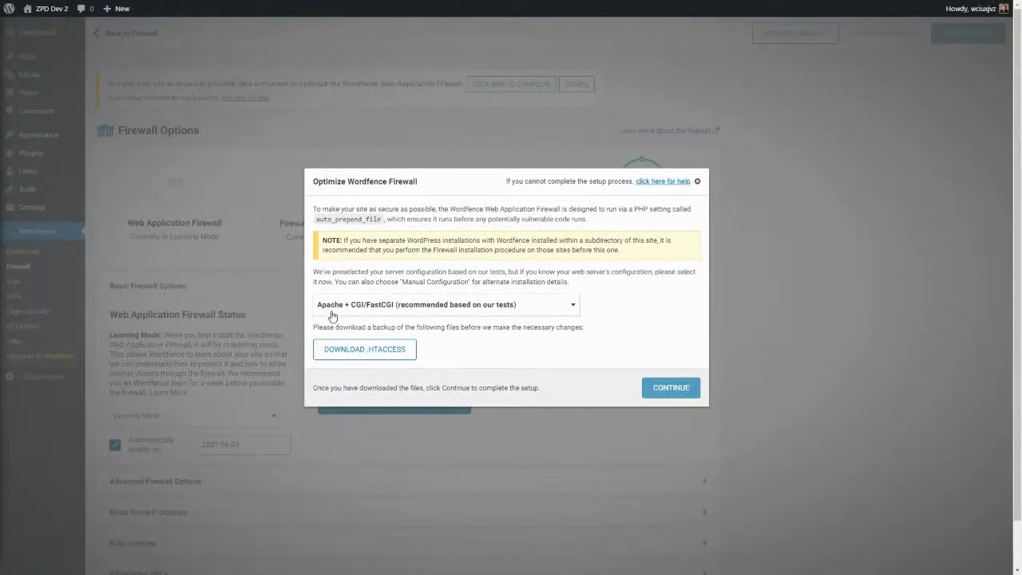
Back up .htaccess, optimize the Wordfence firewall, and dismiss the optimization notice.
{"action": "left_click", "coordinate": [373, 350]}
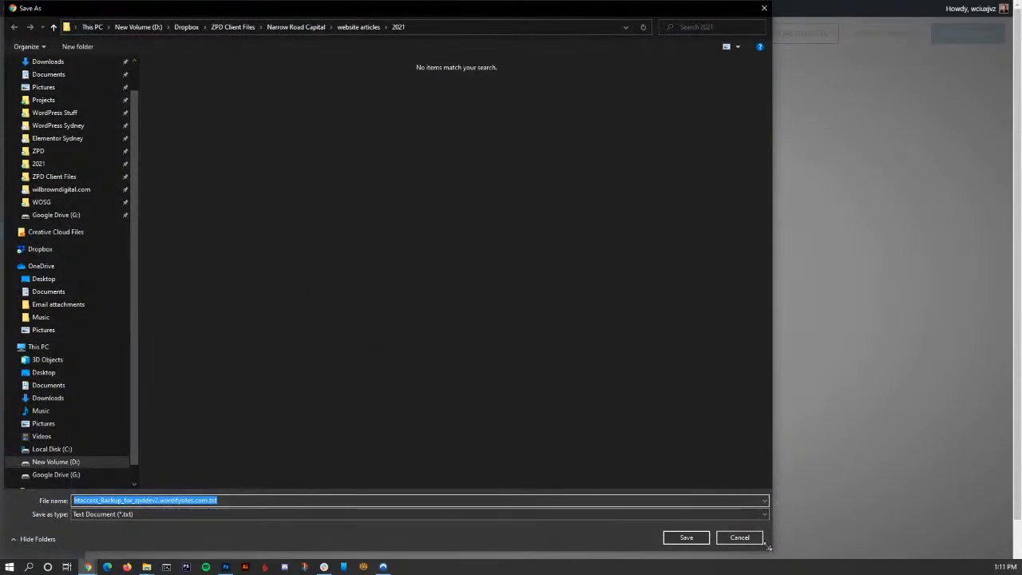
{"action": "left_click", "coordinate": [739, 539]}
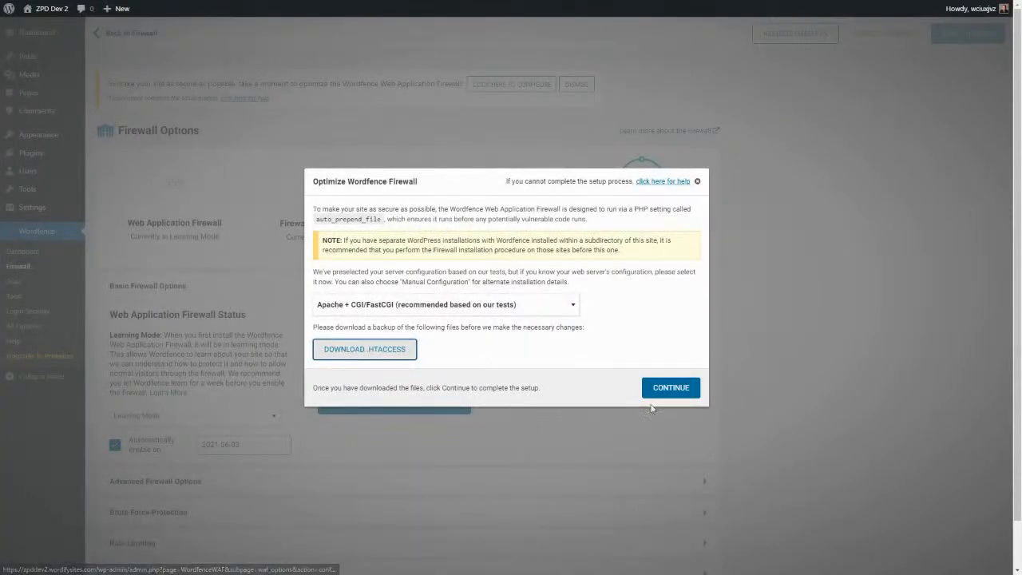
{"action": "left_click", "coordinate": [671, 388]}
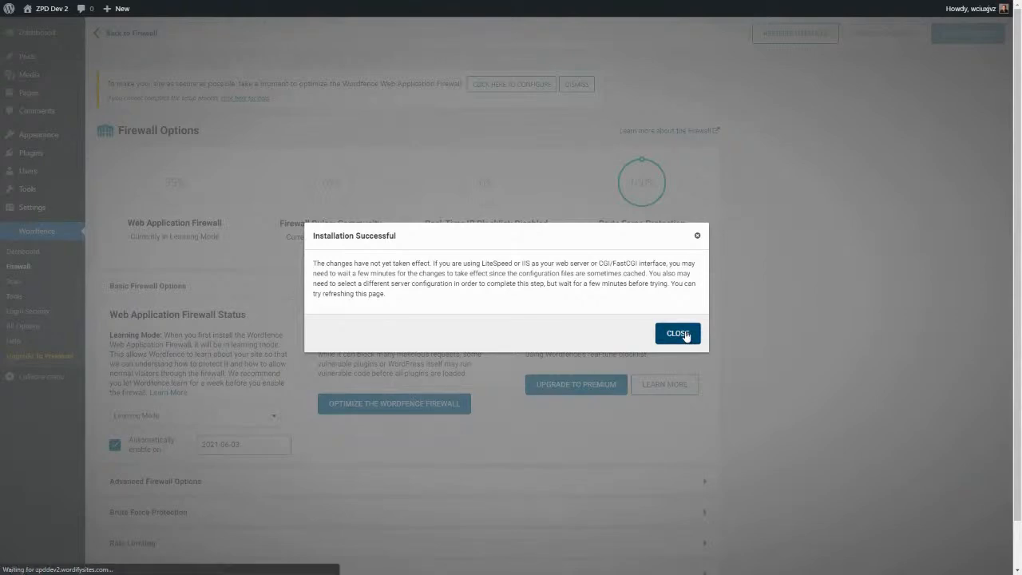
{"action": "left_click", "coordinate": [685, 336]}
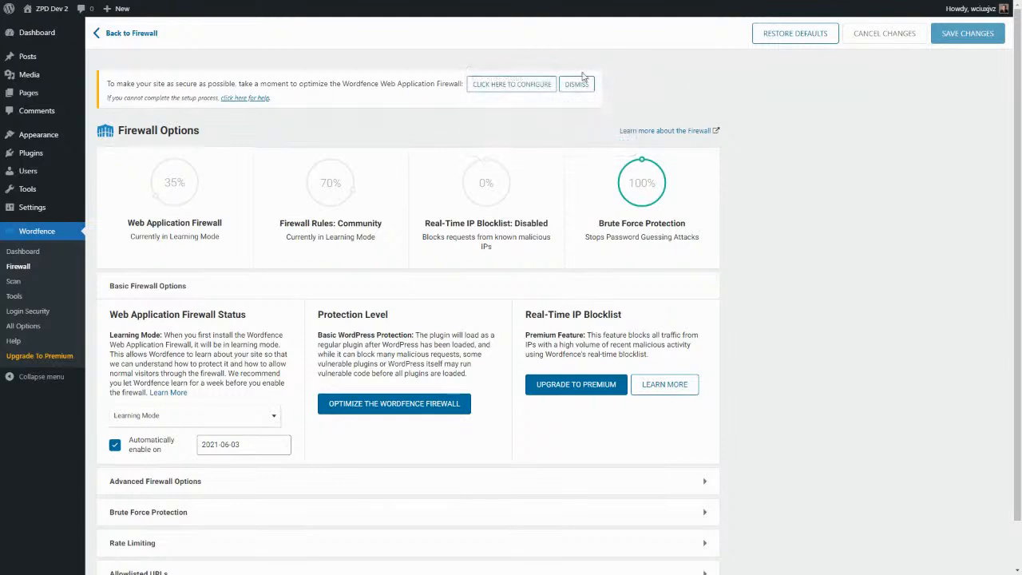
{"action": "left_click", "coordinate": [577, 84]}
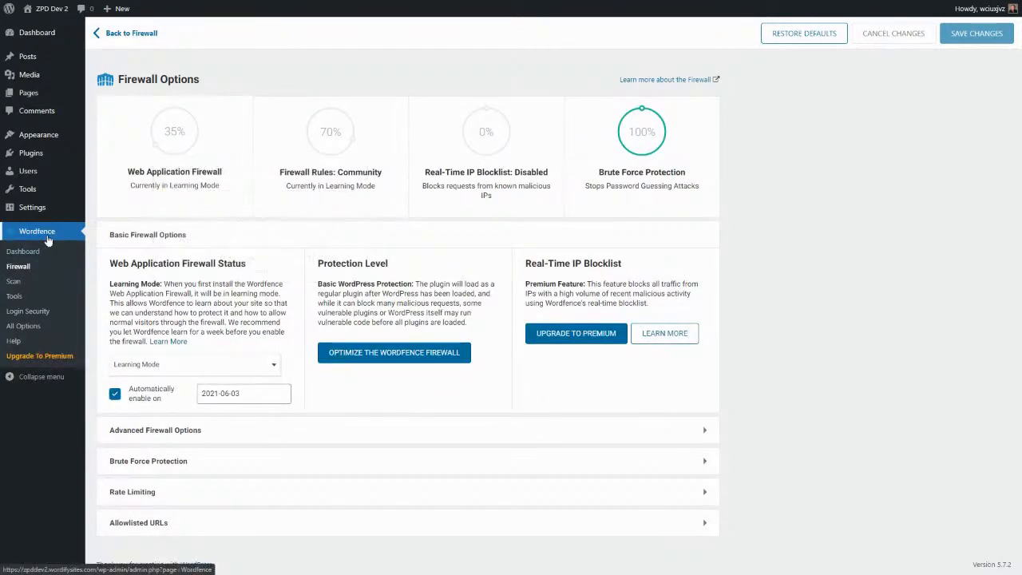
Open the Wordfence Dashboard, close its intro tour, and review the firewall, scan and attack summaries.
{"action": "left_click", "coordinate": [21, 253]}
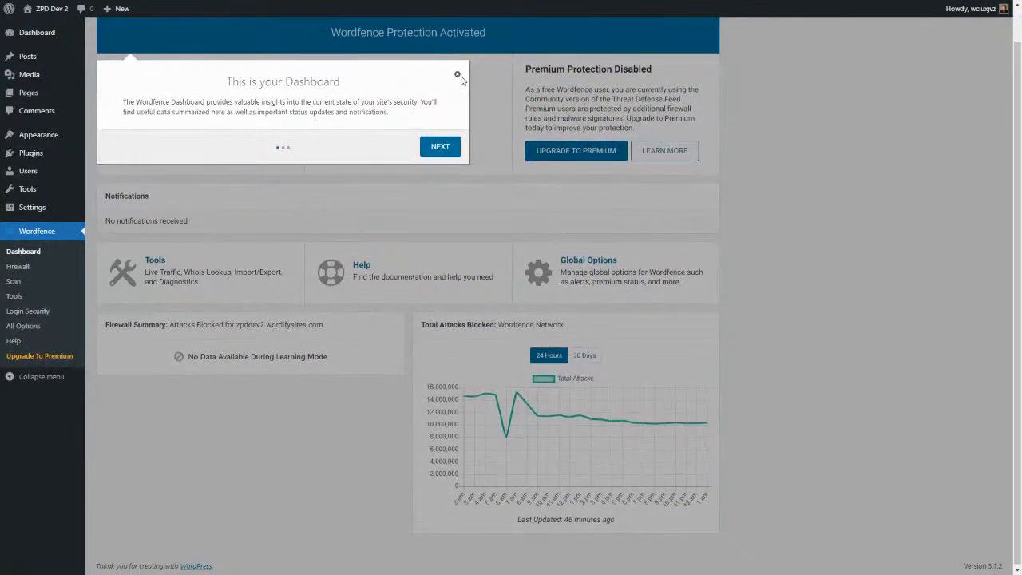
{"action": "left_click", "coordinate": [456, 75]}
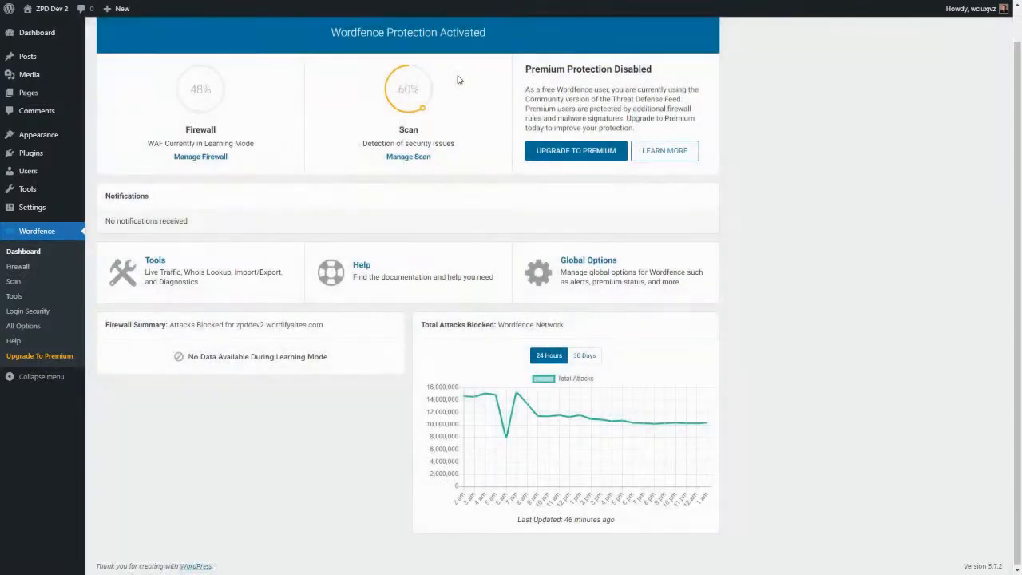
{"action": "scroll", "coordinate": [353, 173], "scroll_direction": "up", "scroll_amount": 1}
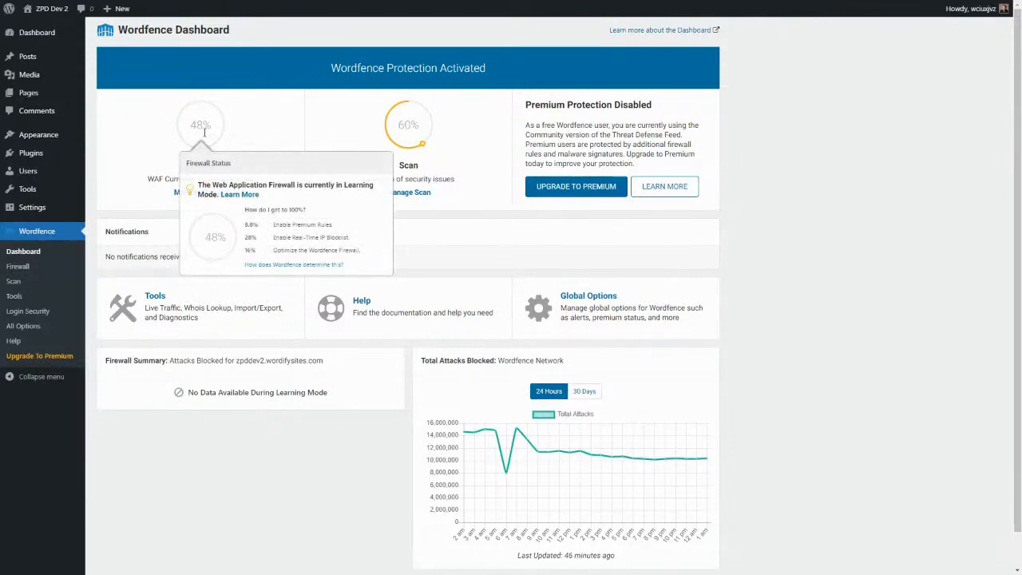
{"action": "mouse_move", "coordinate": [209, 130]}
{"action": "mouse_move", "coordinate": [415, 128]}
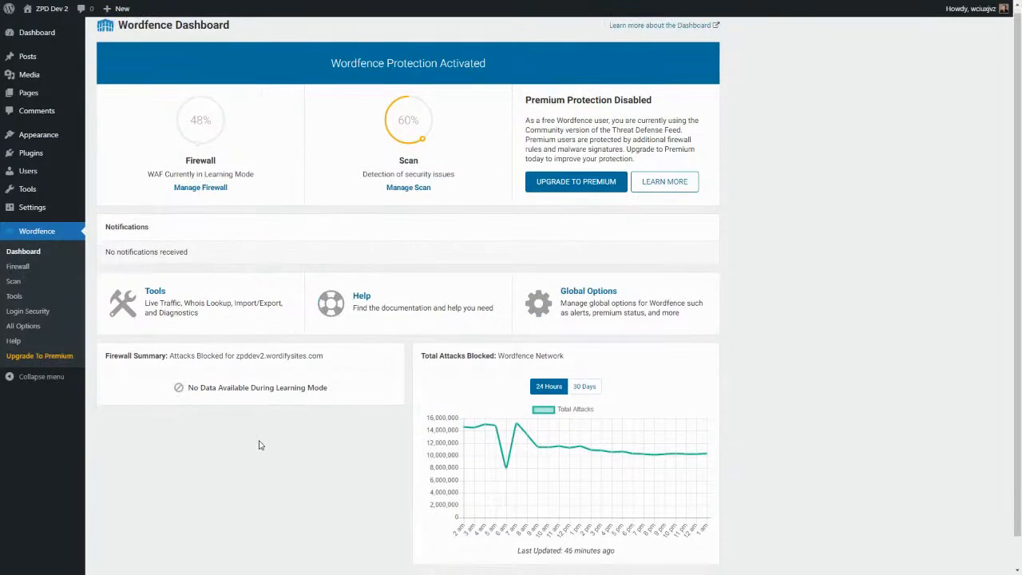
{"action": "scroll", "coordinate": [260, 445], "scroll_direction": "down", "scroll_amount": 1}
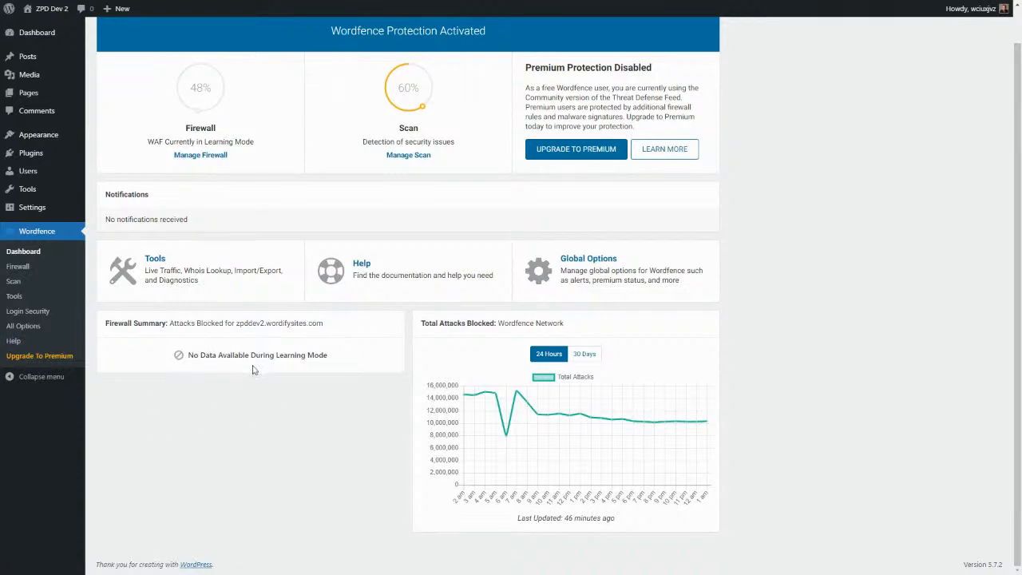
{"action": "mouse_move", "coordinate": [505, 405]}
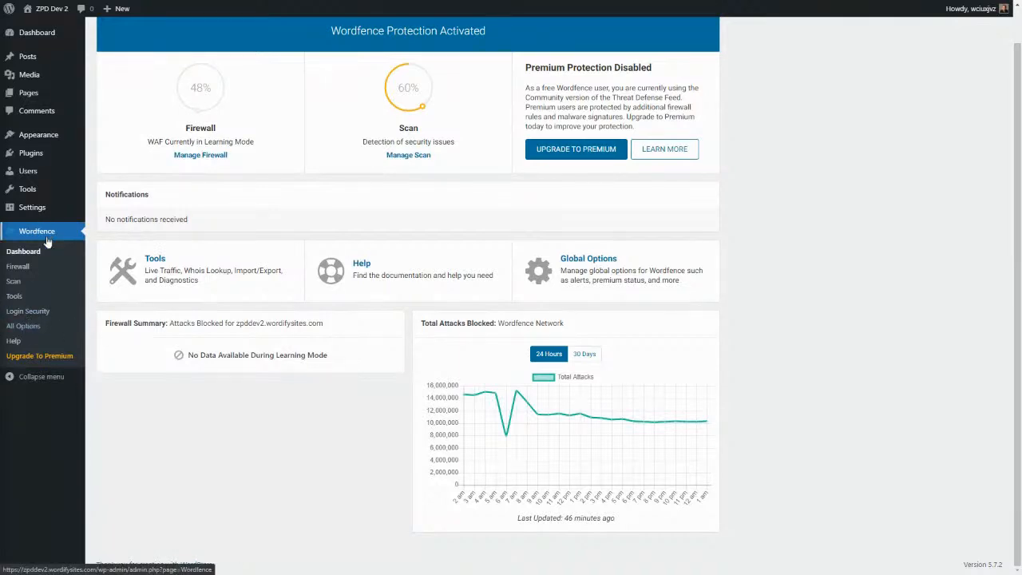
{"action": "left_click", "coordinate": [36, 327]}
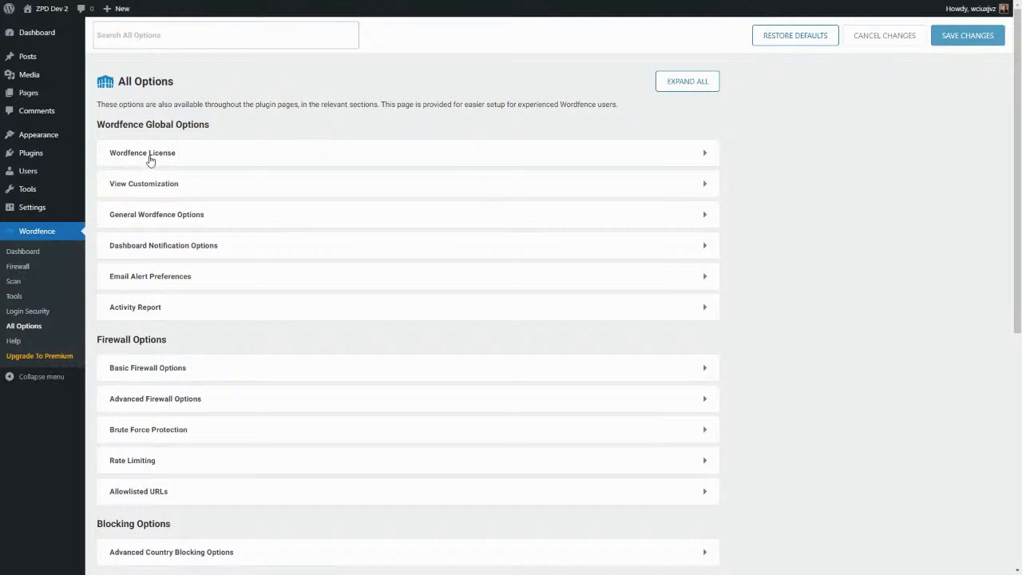
Turn on Display Blocking and Display Live Traffic menu items under View Customization and save.
{"action": "left_click", "coordinate": [705, 185]}
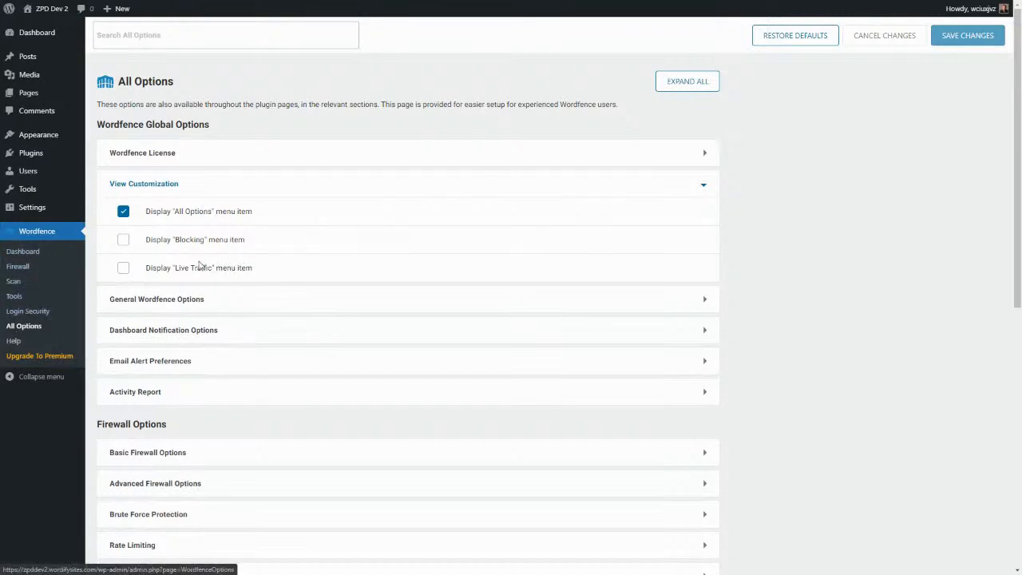
{"action": "left_click", "coordinate": [122, 241]}
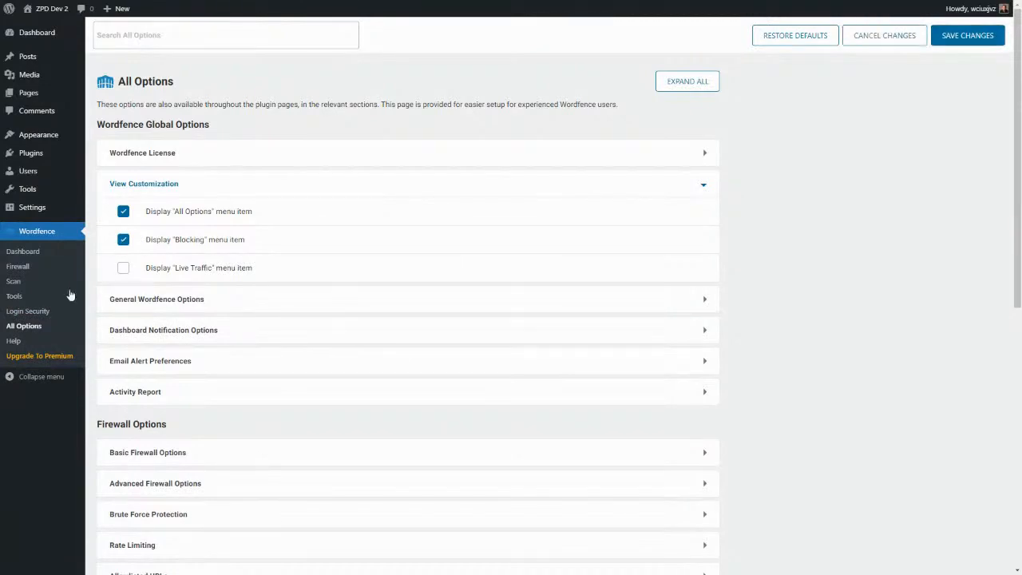
{"action": "left_click", "coordinate": [123, 271]}
{"action": "left_click", "coordinate": [966, 37]}
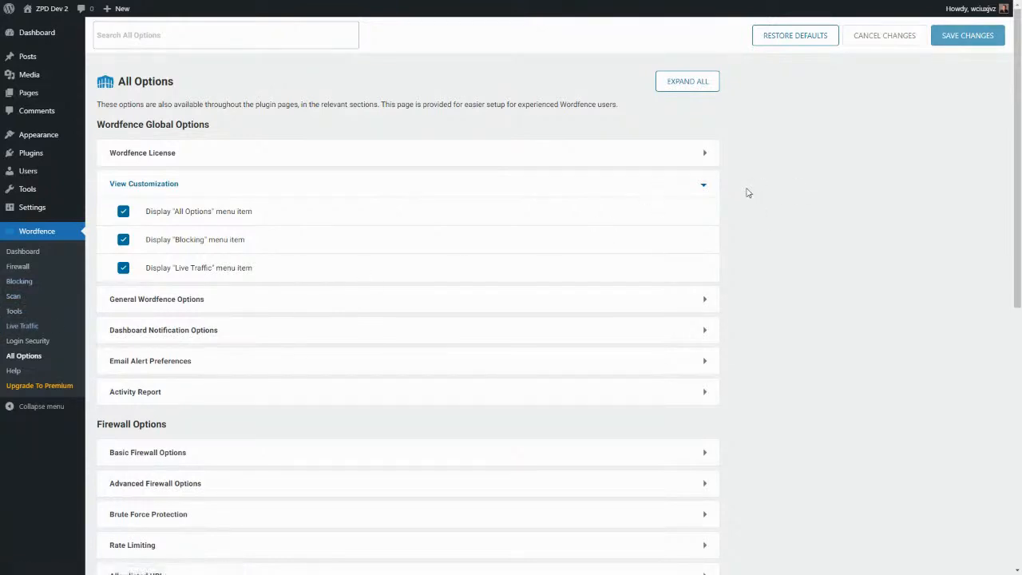
{"action": "left_click", "coordinate": [705, 190]}
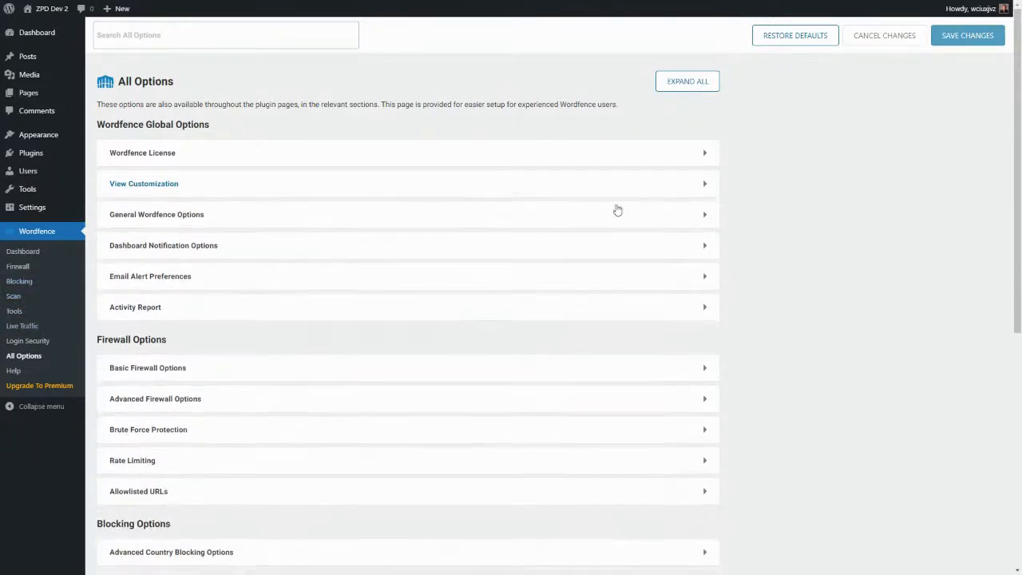
Expand General Wordfence Options and inspect the alert e-mail field, IP detection and 2-second update interval.
{"action": "left_click", "coordinate": [702, 219]}
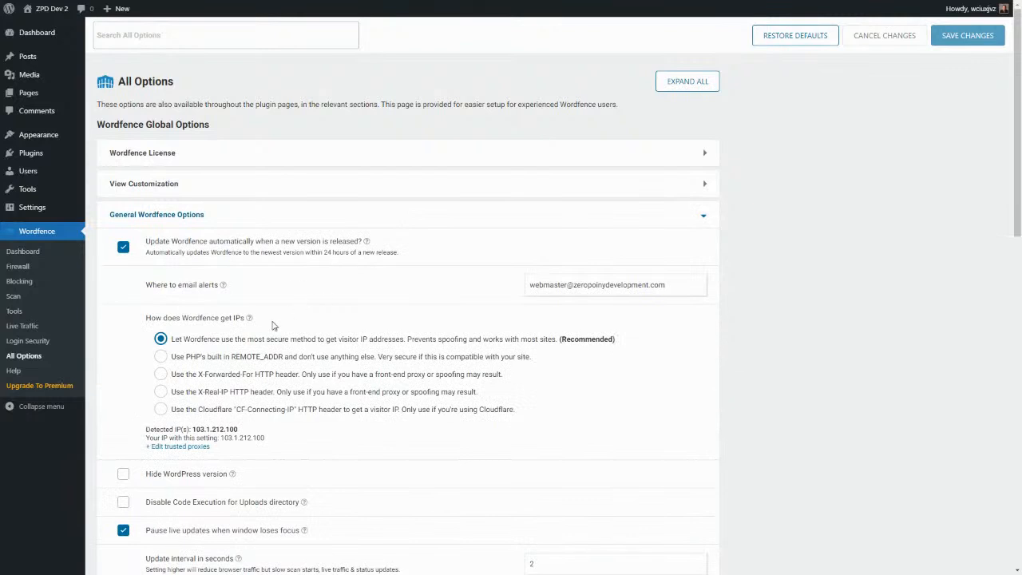
{"action": "scroll", "coordinate": [264, 324], "scroll_direction": "down", "scroll_amount": 1}
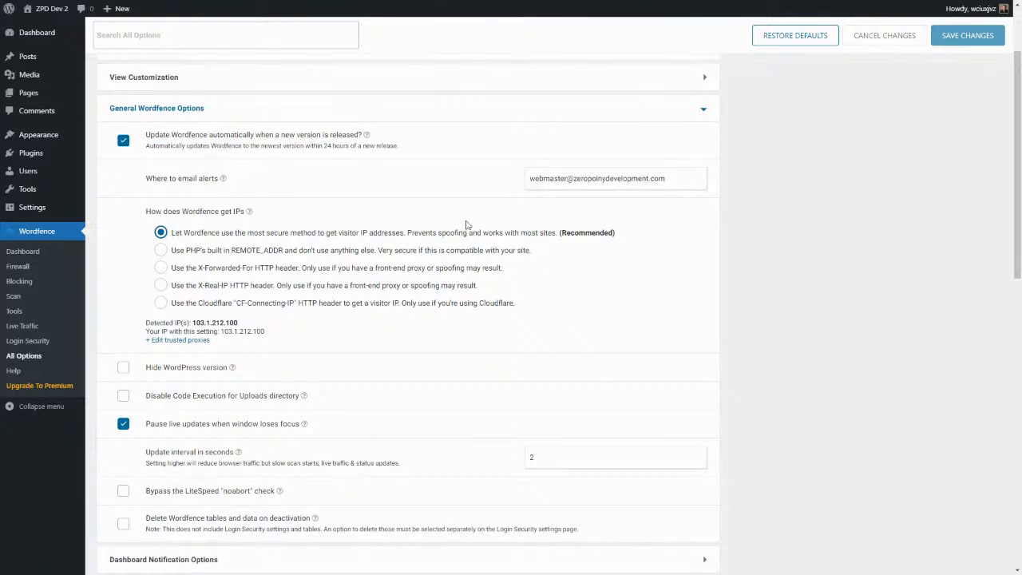
{"action": "triple_click", "coordinate": [673, 177]}
{"action": "left_click", "coordinate": [410, 194]}
{"action": "scroll", "coordinate": [351, 231], "scroll_direction": "down", "scroll_amount": 1}
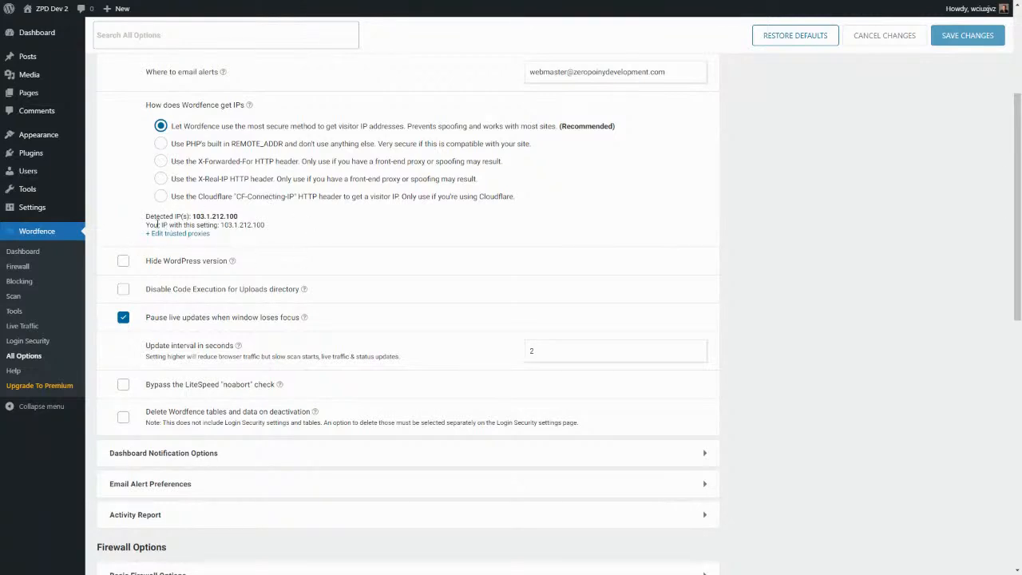
Check the detected IP address and remaining general options, then collapse General Wordfence Options.
{"action": "left_click_drag", "start_coordinate": [146, 215], "coordinate": [194, 216]}
{"action": "left_click", "coordinate": [248, 221]}
{"action": "scroll", "coordinate": [202, 245], "scroll_direction": "down", "scroll_amount": 1}
{"action": "scroll", "coordinate": [202, 245], "scroll_direction": "down", "scroll_amount": 1}
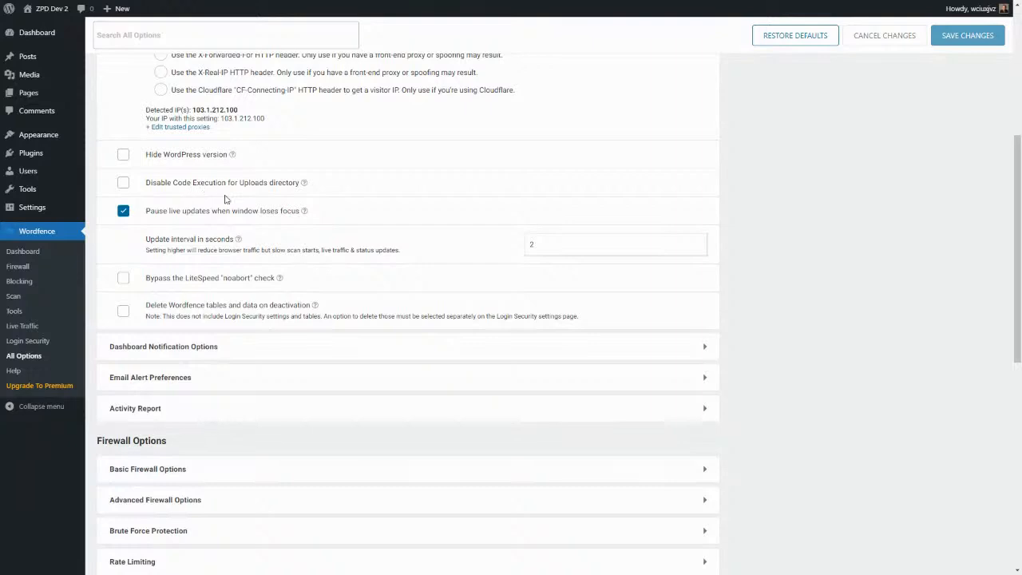
{"action": "scroll", "coordinate": [222, 192], "scroll_direction": "down", "scroll_amount": 2}
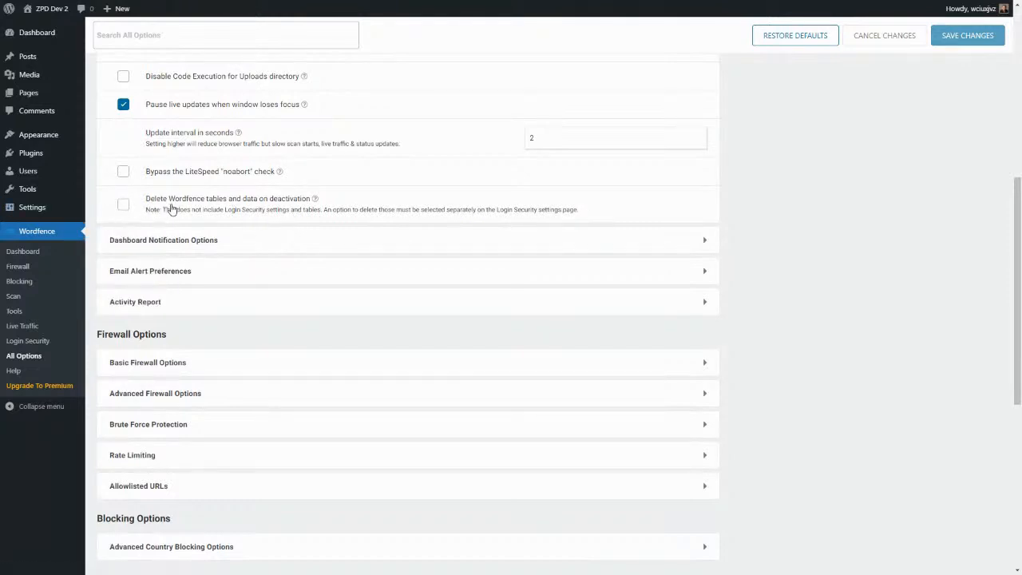
{"action": "scroll", "coordinate": [590, 204], "scroll_direction": "up", "scroll_amount": 3}
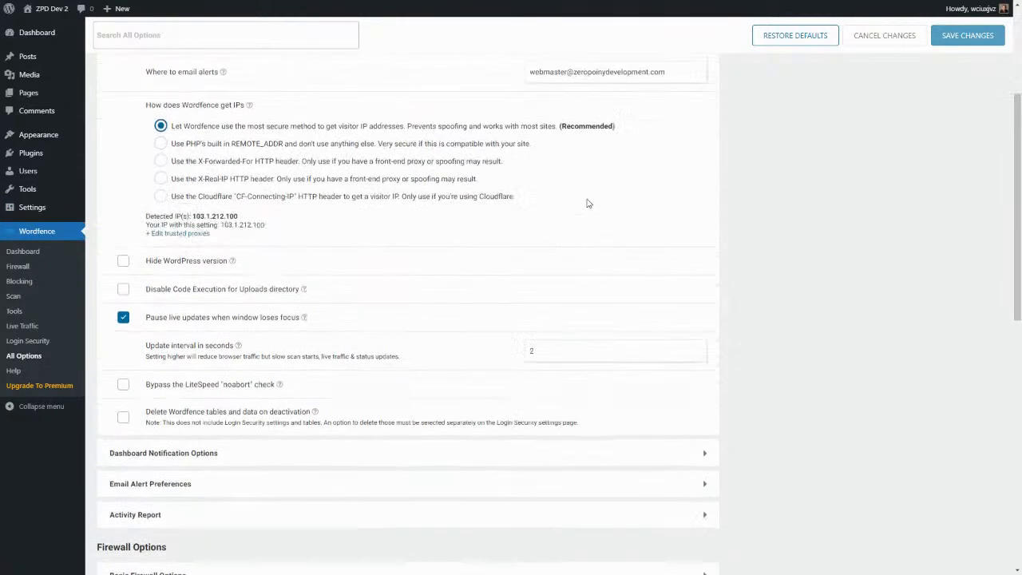
{"action": "scroll", "coordinate": [701, 173], "scroll_direction": "up", "scroll_amount": 2}
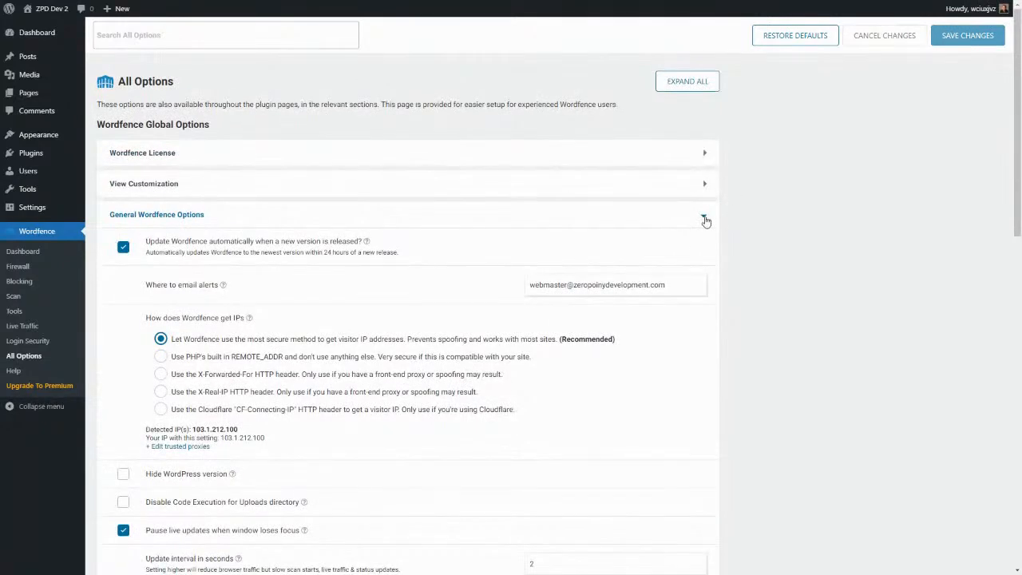
{"action": "left_click", "coordinate": [703, 217]}
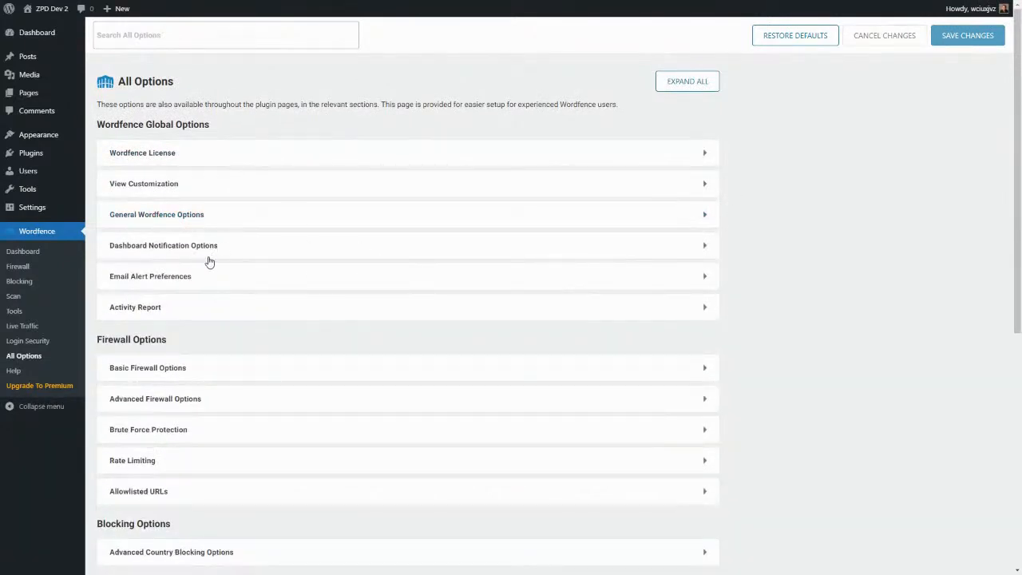
Review Dashboard Notification Options, collapse it, and expand Email Alert Preferences.
{"action": "left_click", "coordinate": [704, 247]}
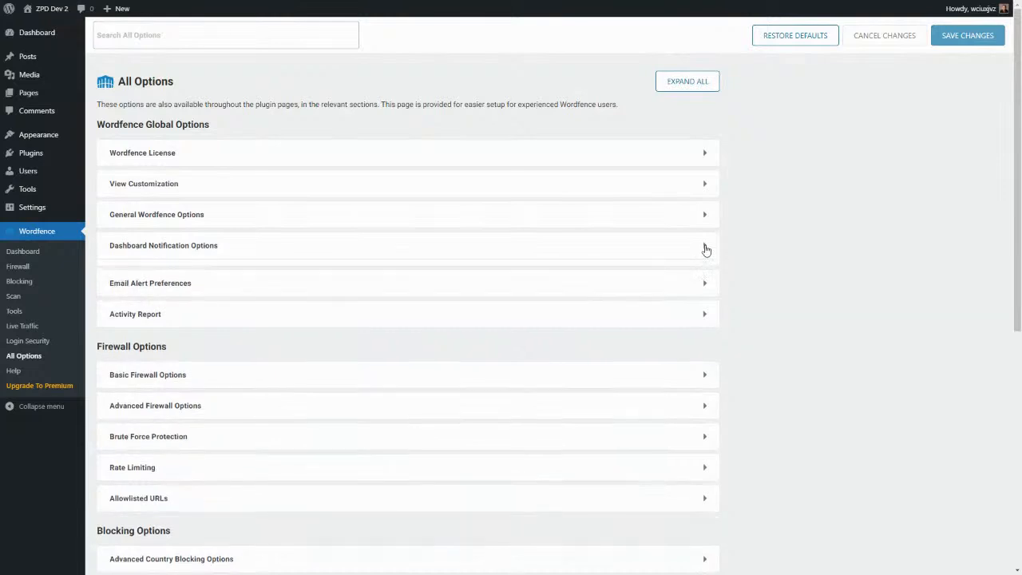
{"action": "scroll", "coordinate": [303, 305], "scroll_direction": "down", "scroll_amount": 2}
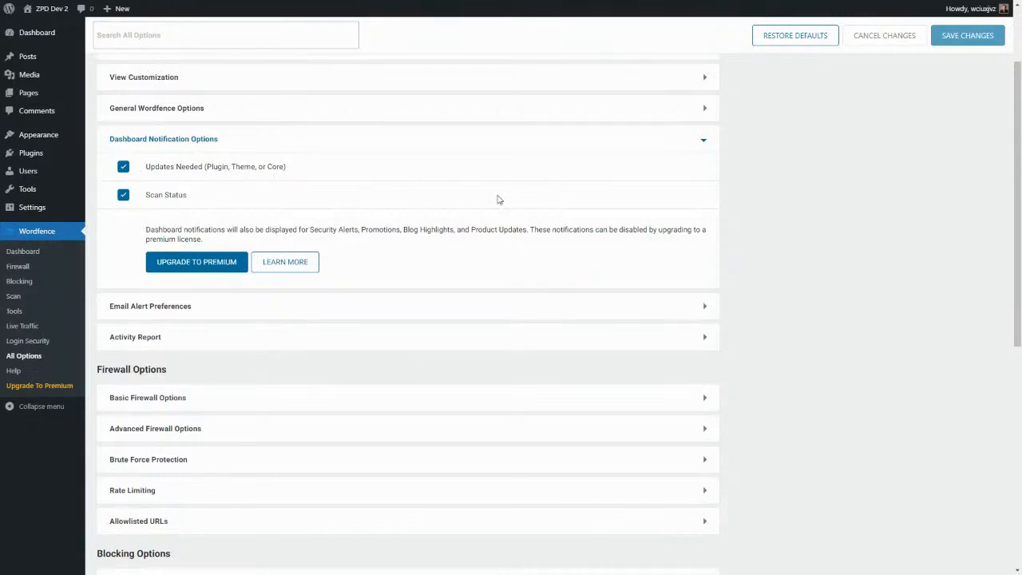
{"action": "left_click", "coordinate": [704, 144]}
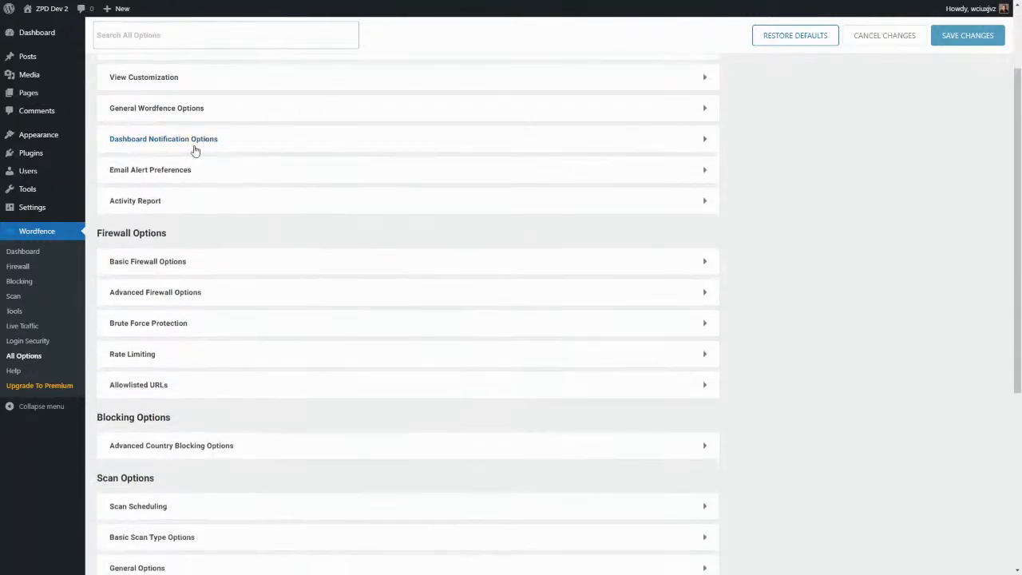
{"action": "left_click", "coordinate": [703, 171]}
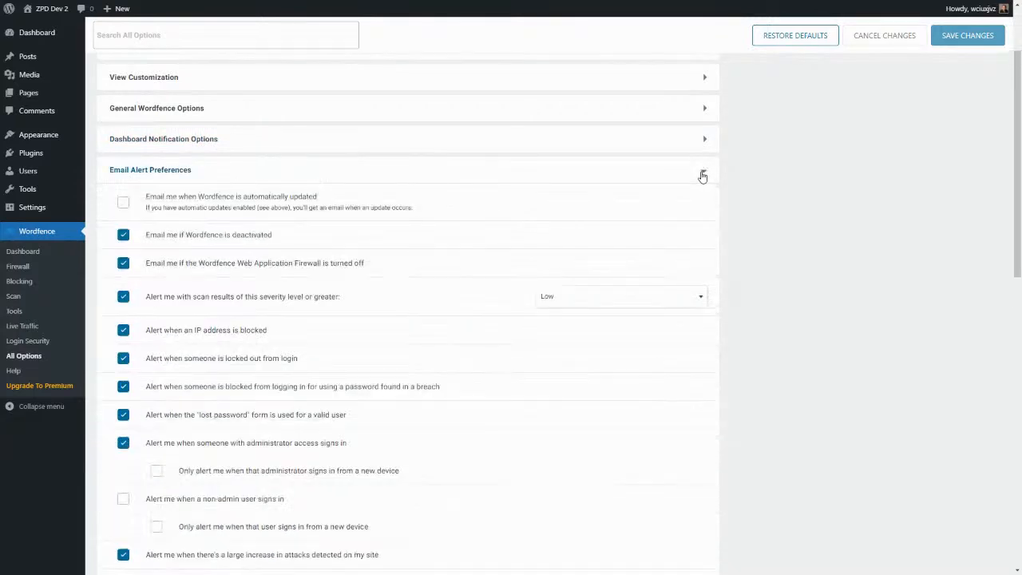
Untick the blocked-IP, lockout, breached-password and lost-password e-mail alerts, then expand Activity Report.
{"action": "scroll", "coordinate": [458, 193], "scroll_direction": "down", "scroll_amount": 3}
{"action": "scroll", "coordinate": [459, 192], "scroll_direction": "up", "scroll_amount": 3}
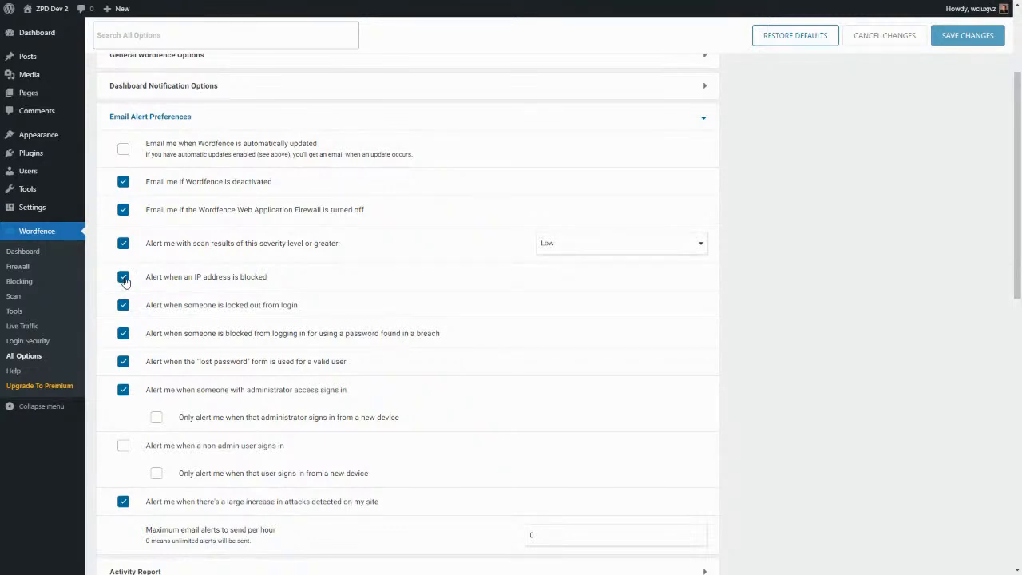
{"action": "left_click", "coordinate": [124, 278]}
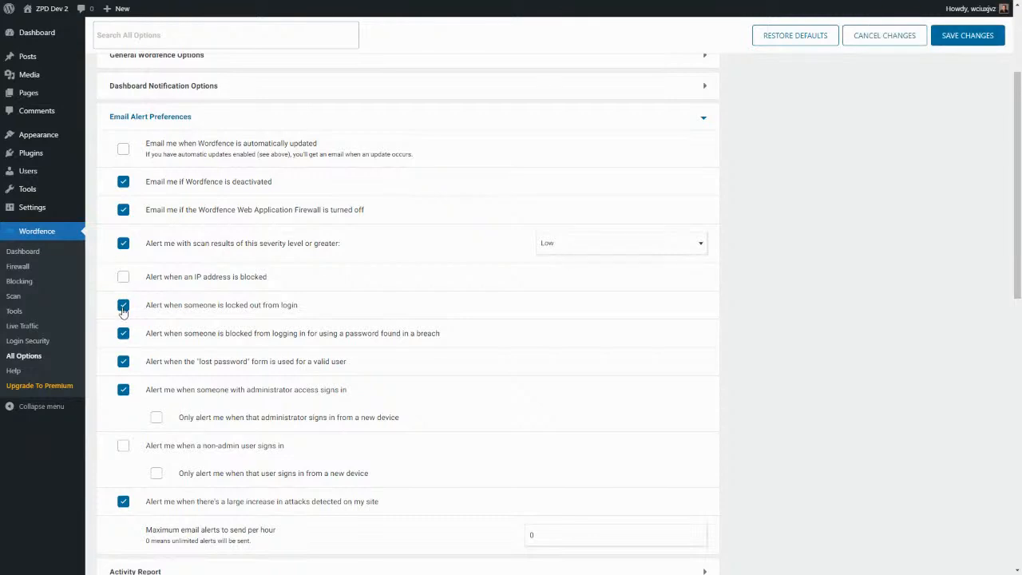
{"action": "left_click", "coordinate": [123, 310]}
{"action": "left_click", "coordinate": [124, 335]}
{"action": "scroll", "coordinate": [152, 399], "scroll_direction": "down", "scroll_amount": 1}
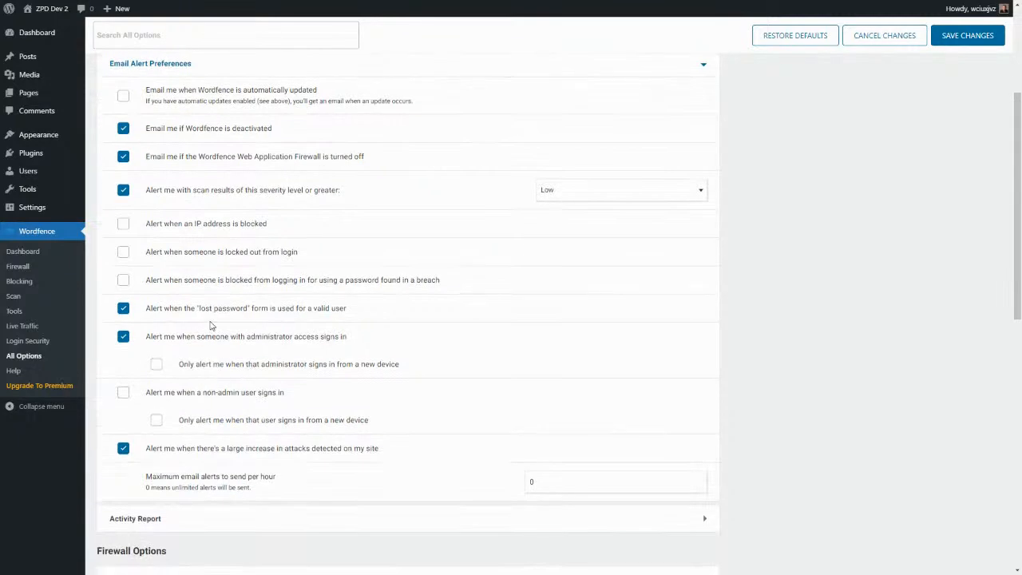
{"action": "left_click", "coordinate": [125, 309]}
{"action": "scroll", "coordinate": [404, 434], "scroll_direction": "down", "scroll_amount": 2}
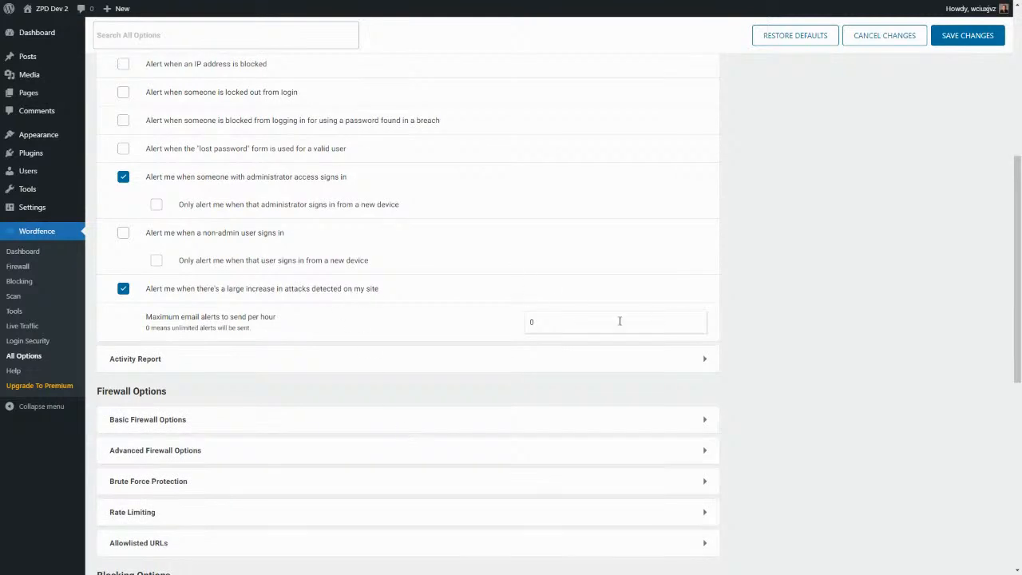
{"action": "left_click", "coordinate": [704, 359]}
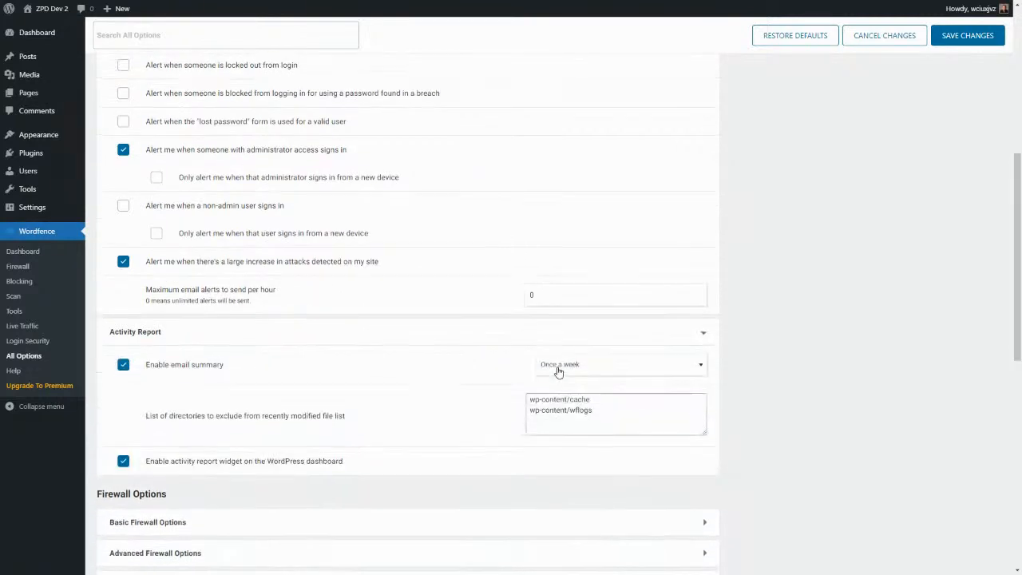
Set the Wordfence activity email summary frequency to Once a month.
{"action": "scroll", "coordinate": [559, 371], "scroll_direction": "down", "scroll_amount": 1}
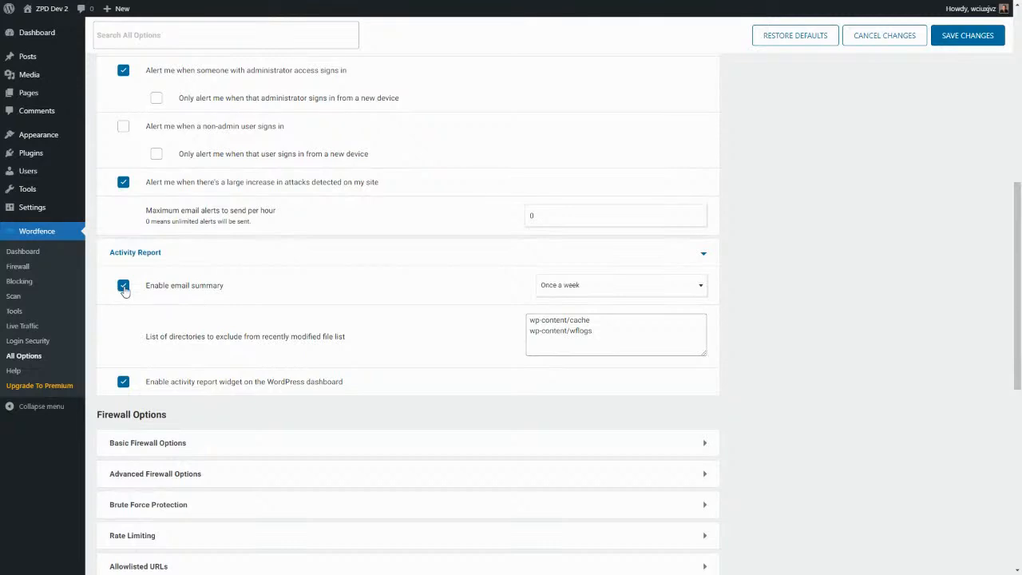
{"action": "left_click", "coordinate": [561, 290]}
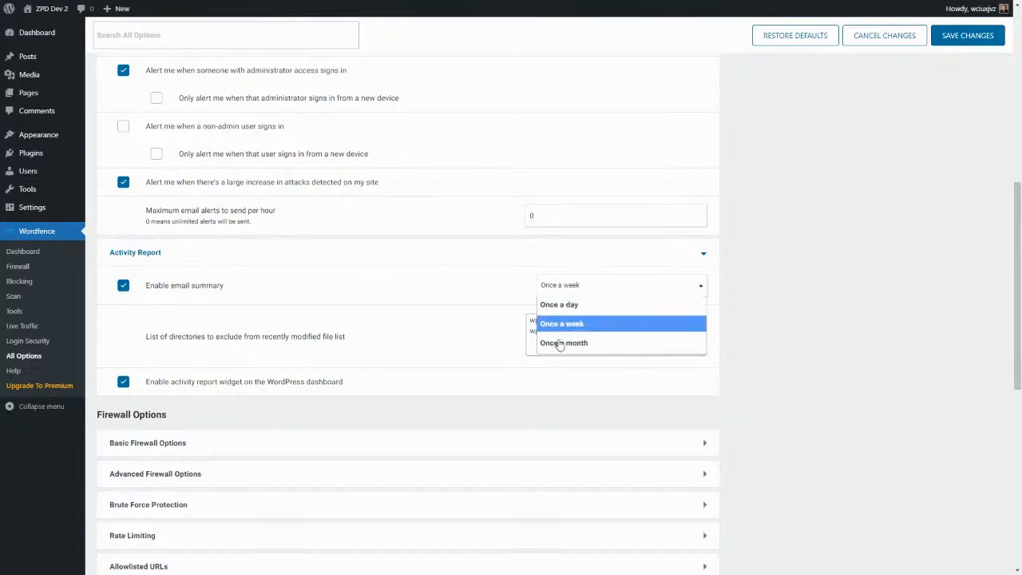
{"action": "left_click", "coordinate": [561, 344]}
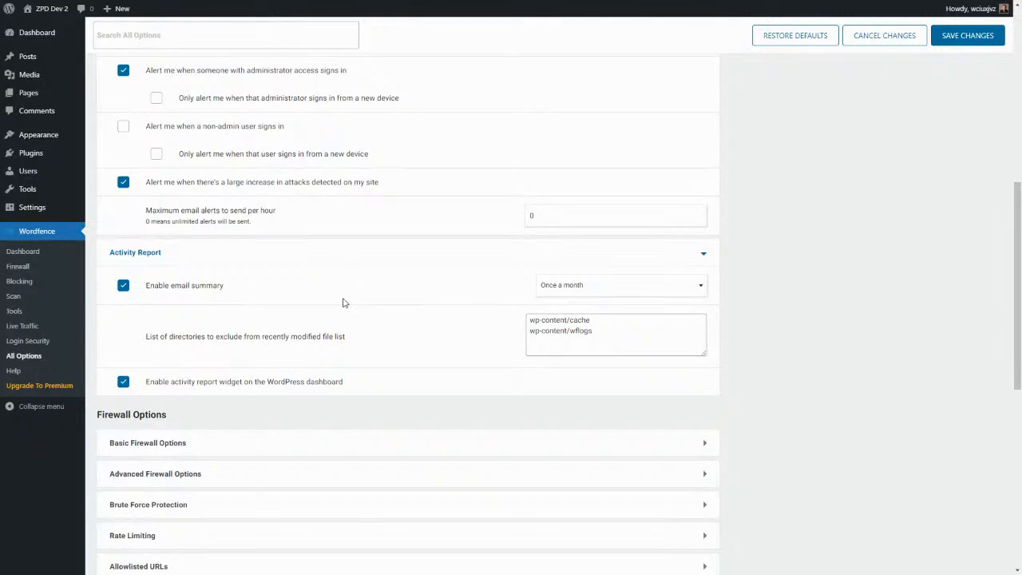
Collapse Email Alert Preferences and Activity Report to bring the Firewall Options groups into view.
{"action": "scroll", "coordinate": [344, 302], "scroll_direction": "down", "scroll_amount": 1}
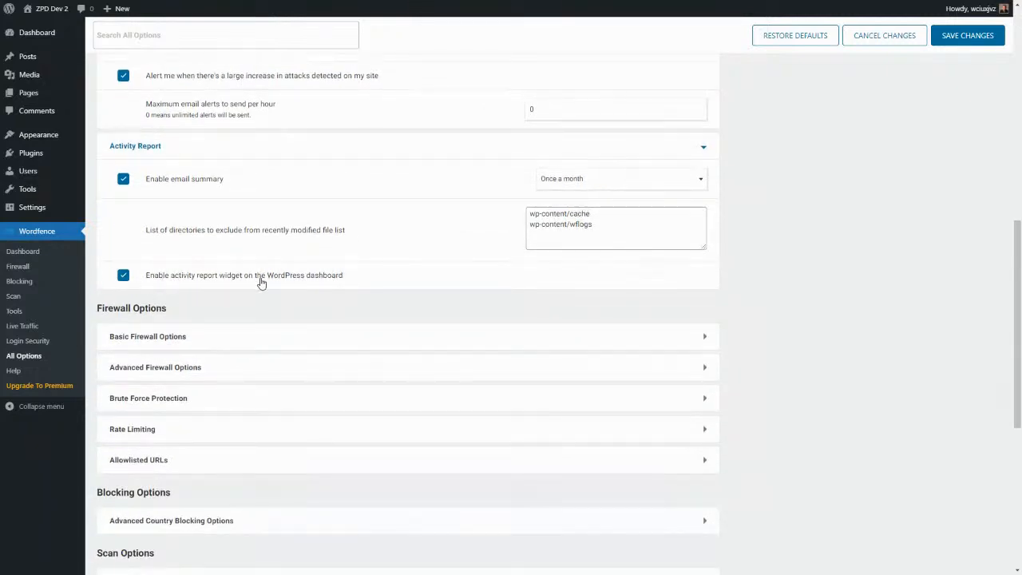
{"action": "scroll", "coordinate": [520, 301], "scroll_direction": "down", "scroll_amount": 1}
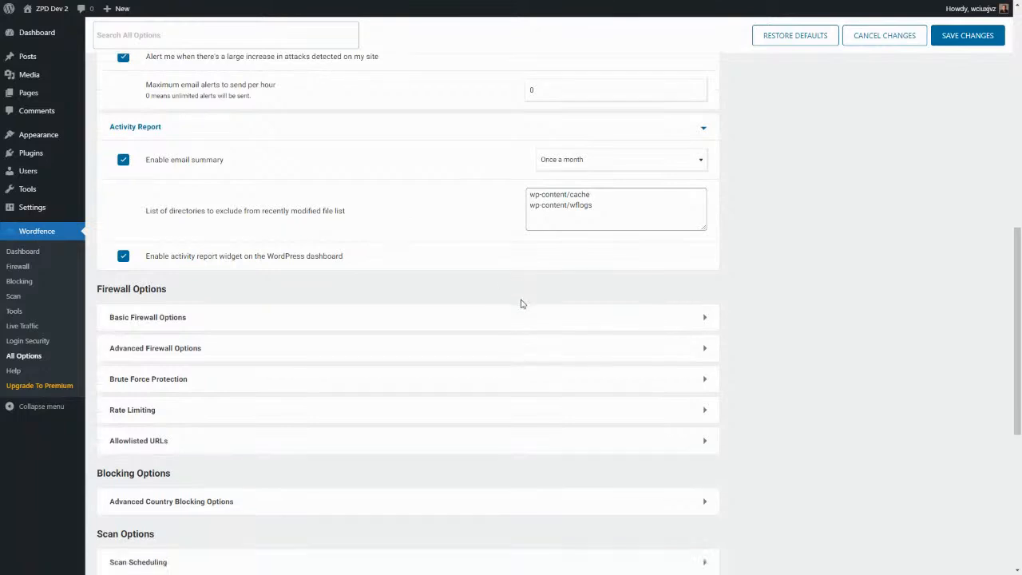
{"action": "scroll", "coordinate": [356, 236], "scroll_direction": "up", "scroll_amount": 2}
{"action": "scroll", "coordinate": [356, 235], "scroll_direction": "up", "scroll_amount": 5}
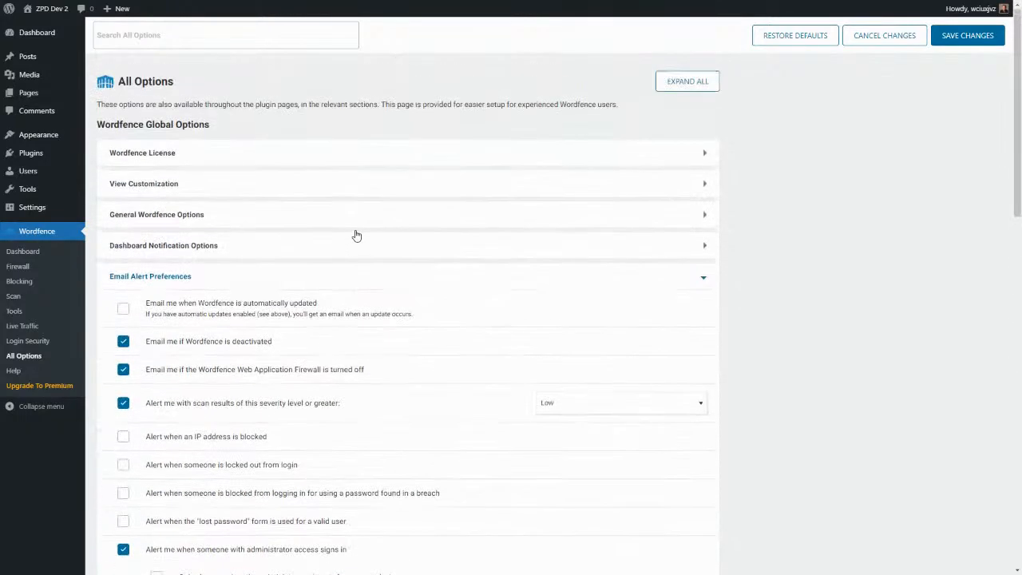
{"action": "left_click", "coordinate": [702, 279]}
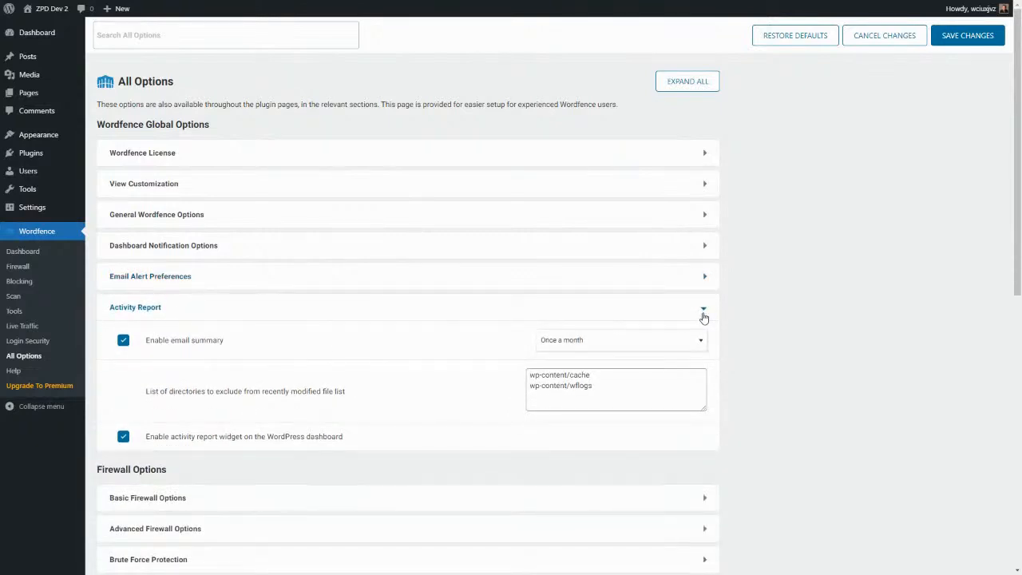
{"action": "left_click", "coordinate": [703, 315]}
{"action": "scroll", "coordinate": [365, 345], "scroll_direction": "down", "scroll_amount": 4}
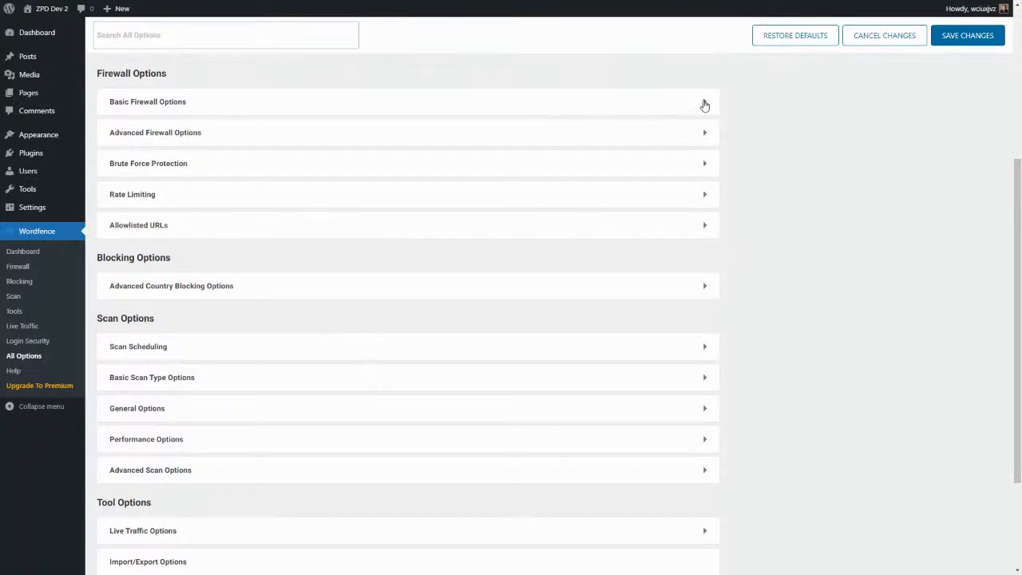
{"action": "left_click", "coordinate": [704, 105]}
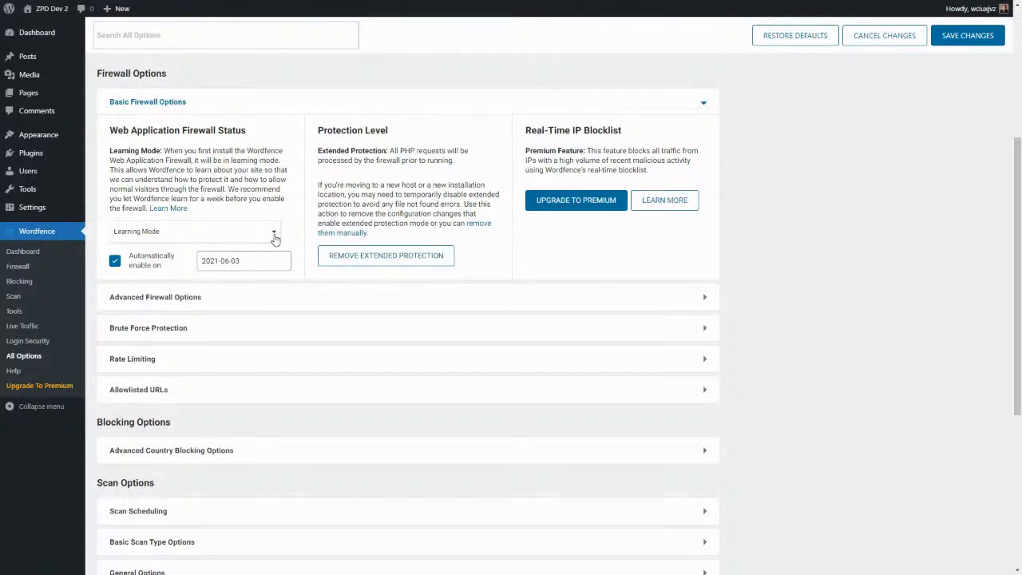
{"action": "left_click", "coordinate": [274, 237]}
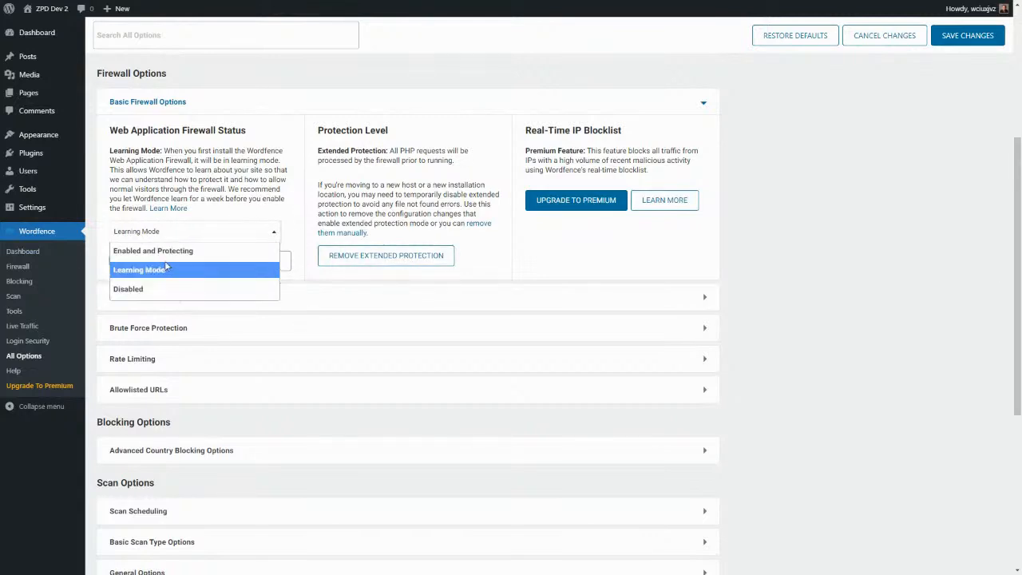
{"action": "left_click", "coordinate": [275, 319]}
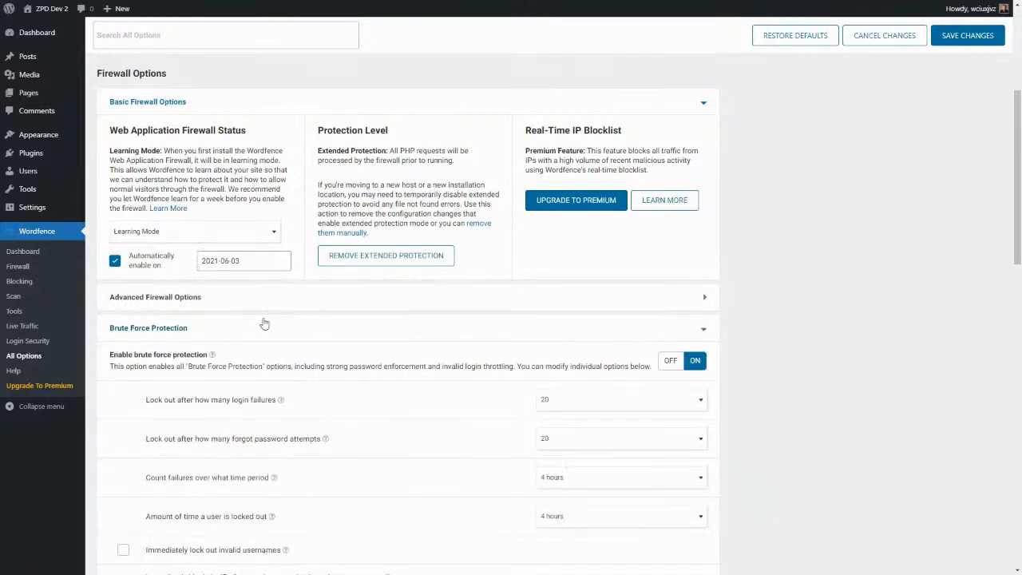
{"action": "left_click", "coordinate": [704, 330]}
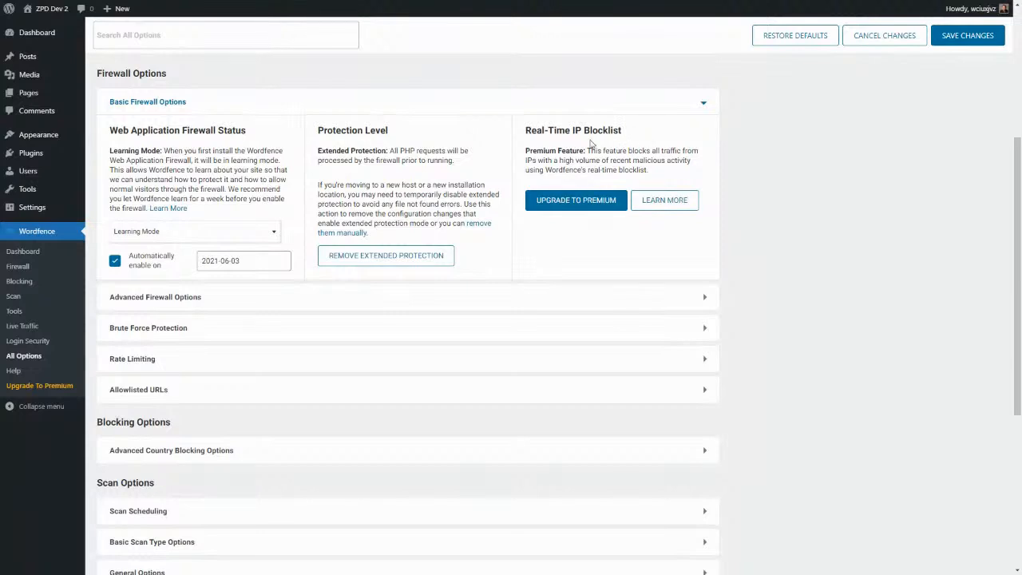
{"action": "left_click", "coordinate": [704, 105]}
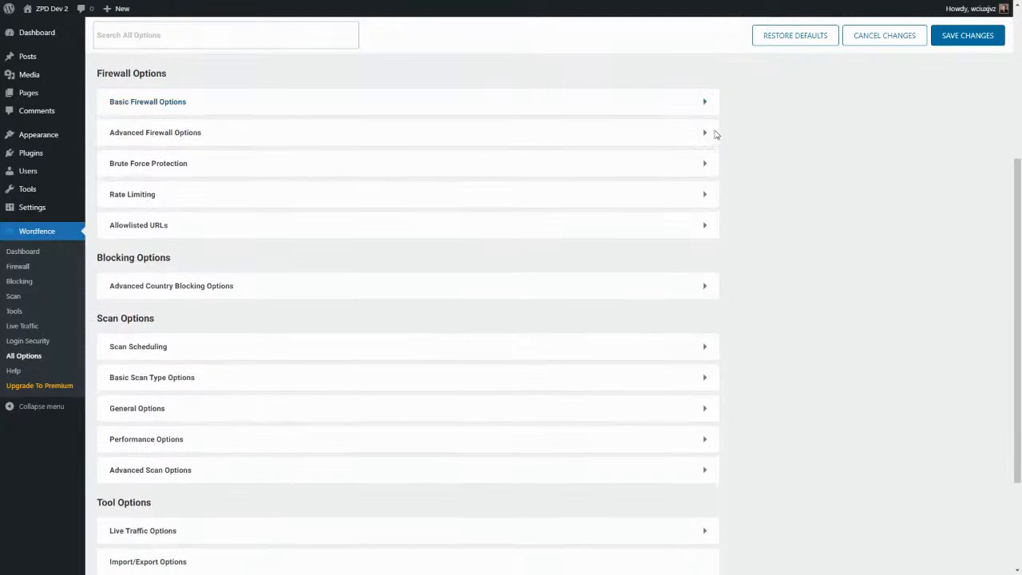
Expand Advanced Firewall Options and inspect the allowlisted IP, IP-blocking URL and ignored IP fields.
{"action": "left_click", "coordinate": [702, 135]}
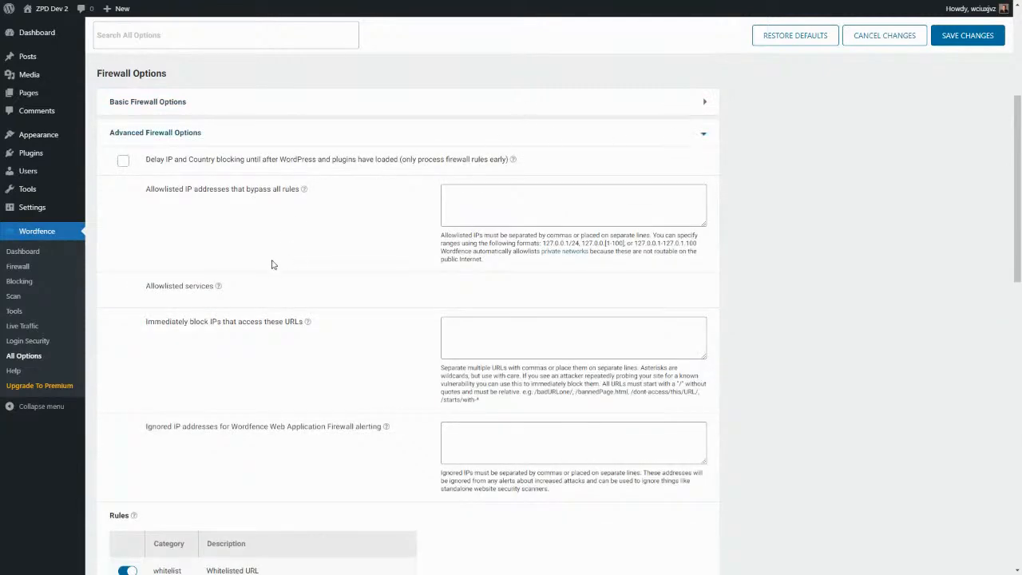
{"action": "left_click", "coordinate": [518, 211]}
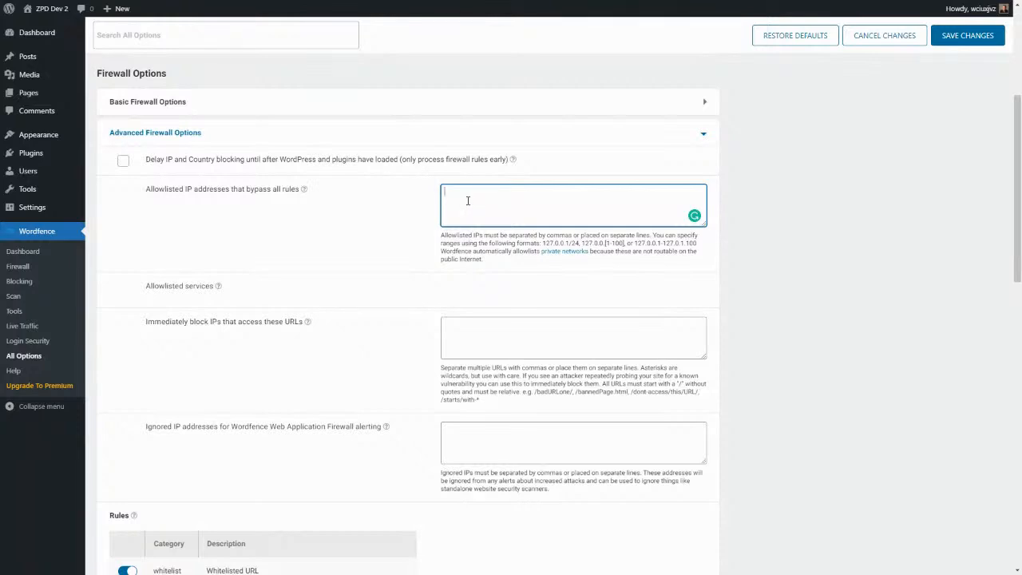
{"action": "scroll", "coordinate": [468, 200], "scroll_direction": "down", "scroll_amount": 2}
{"action": "left_click", "coordinate": [490, 234]}
{"action": "left_click", "coordinate": [480, 114]}
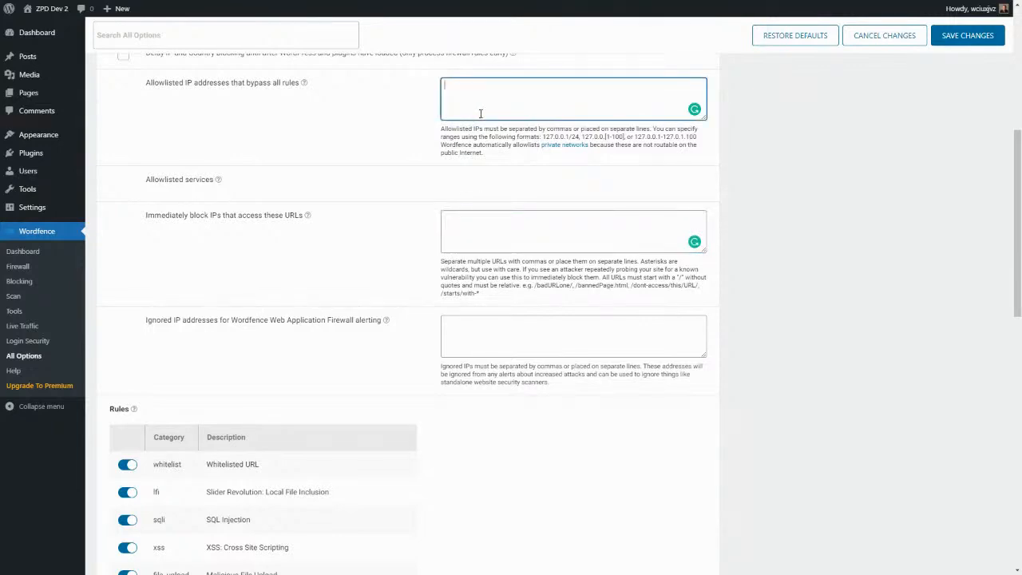
{"action": "left_click", "coordinate": [483, 232]}
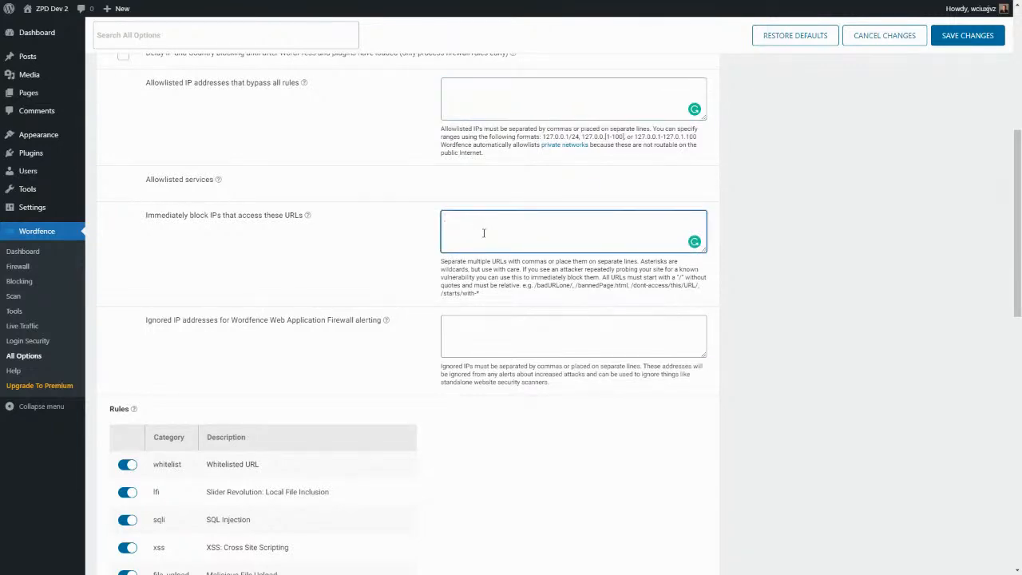
{"action": "left_click", "coordinate": [461, 337]}
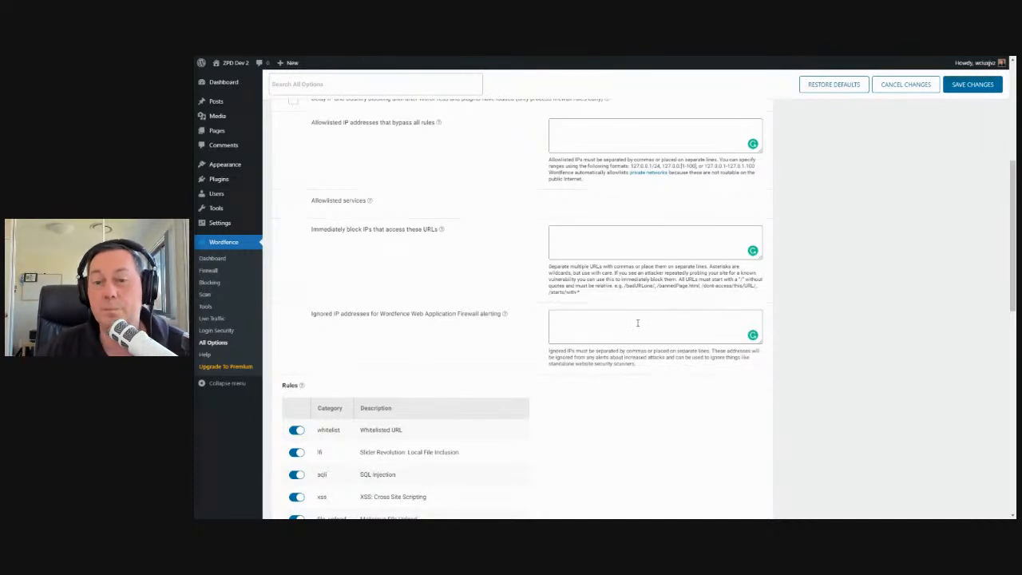
{"action": "scroll", "coordinate": [404, 344], "scroll_direction": "down", "scroll_amount": 5}
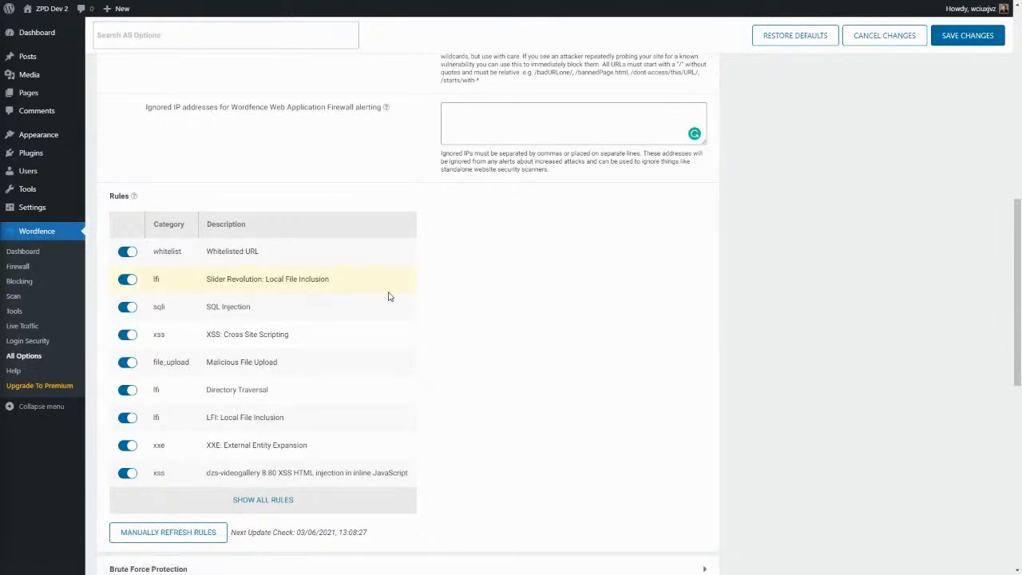
{"action": "scroll", "coordinate": [388, 293], "scroll_direction": "down", "scroll_amount": 2}
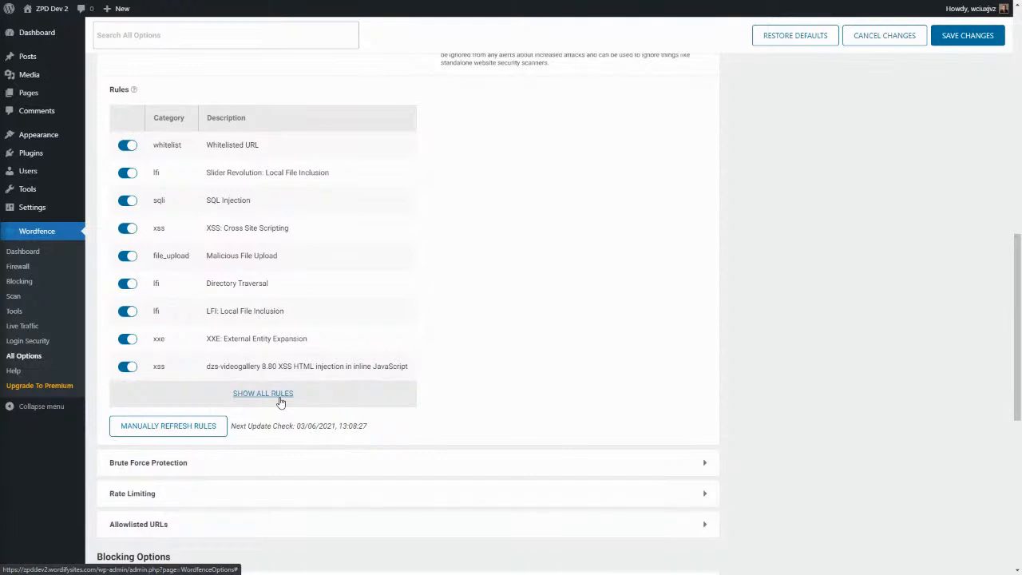
{"action": "scroll", "coordinate": [231, 269], "scroll_direction": "down", "scroll_amount": 1}
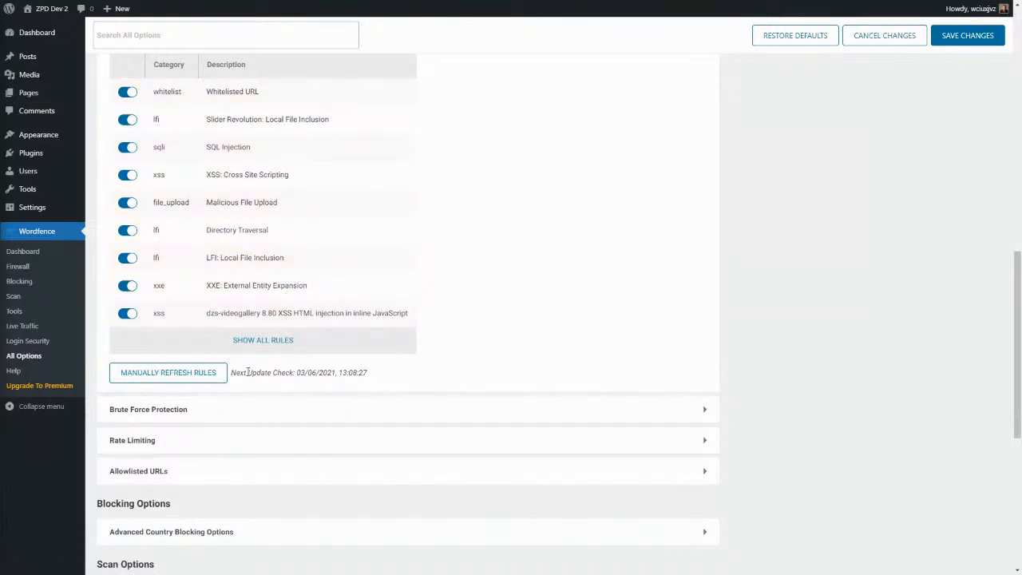
{"action": "scroll", "coordinate": [248, 372], "scroll_direction": "down", "scroll_amount": 1}
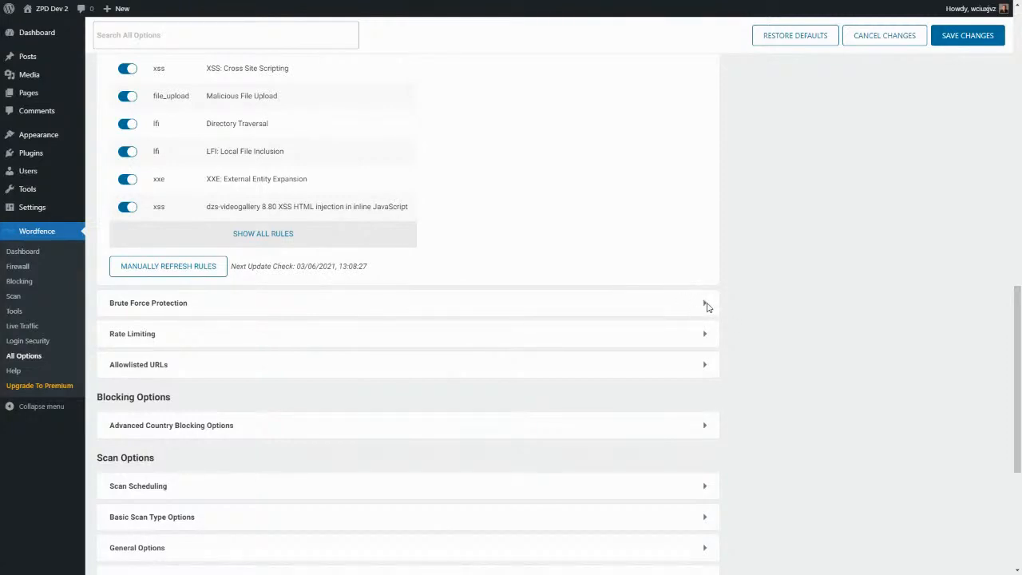
{"action": "left_click", "coordinate": [704, 303]}
{"action": "scroll", "coordinate": [450, 314], "scroll_direction": "down", "scroll_amount": 3}
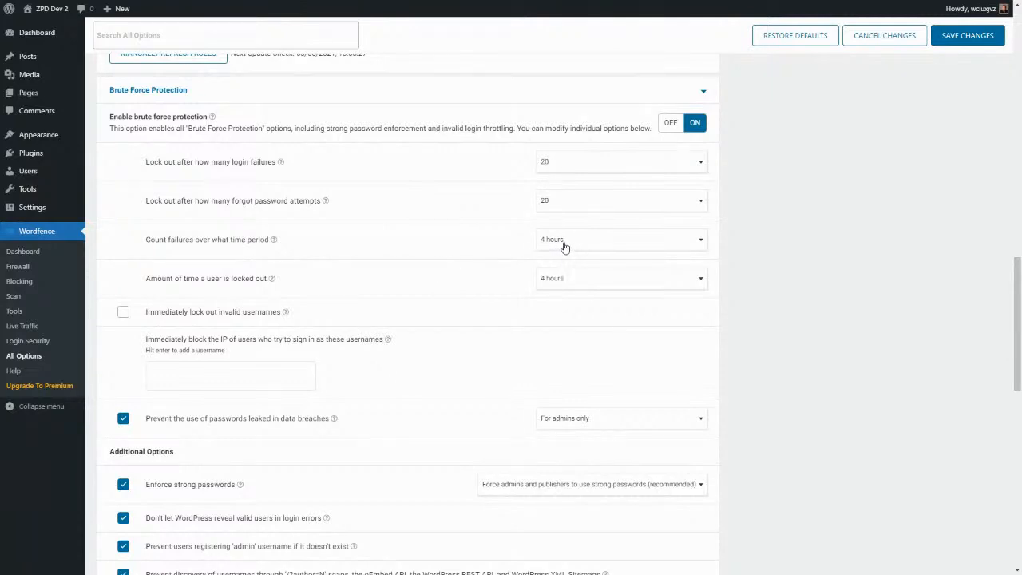
{"action": "left_click", "coordinate": [555, 283]}
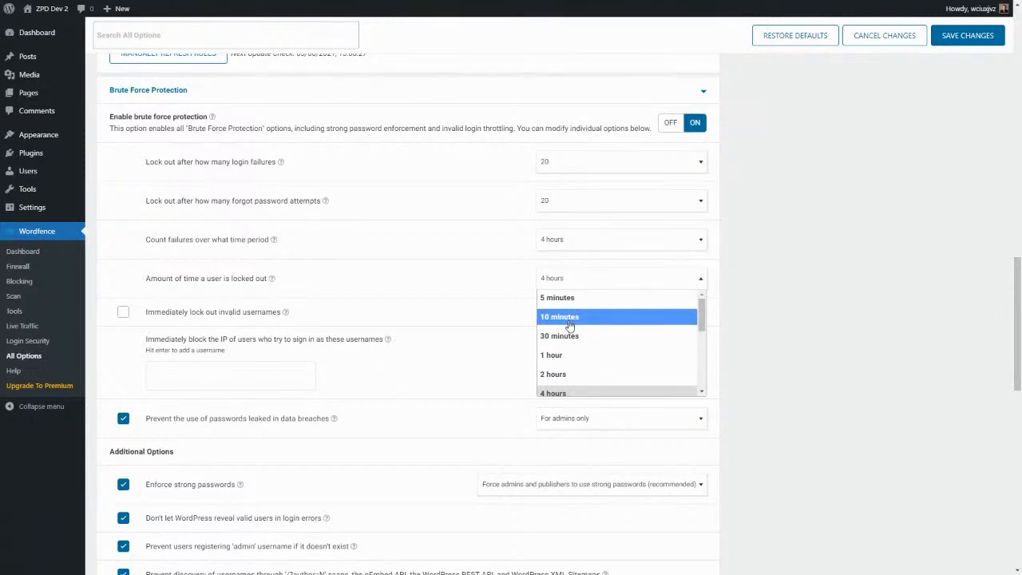
{"action": "left_click", "coordinate": [457, 275]}
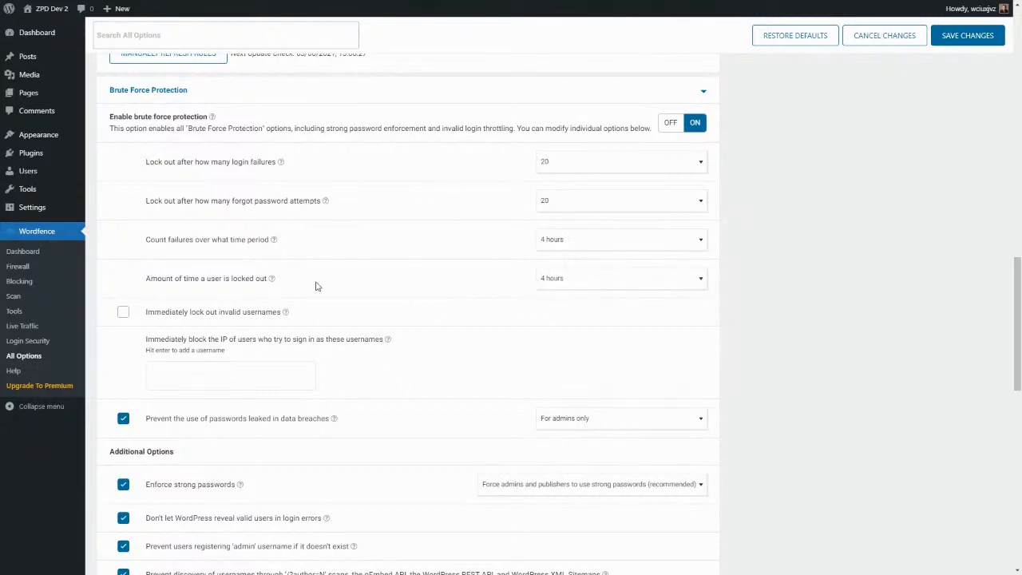
{"action": "left_click", "coordinate": [125, 318]}
{"action": "left_click", "coordinate": [124, 313]}
{"action": "scroll", "coordinate": [244, 353], "scroll_direction": "down", "scroll_amount": 3}
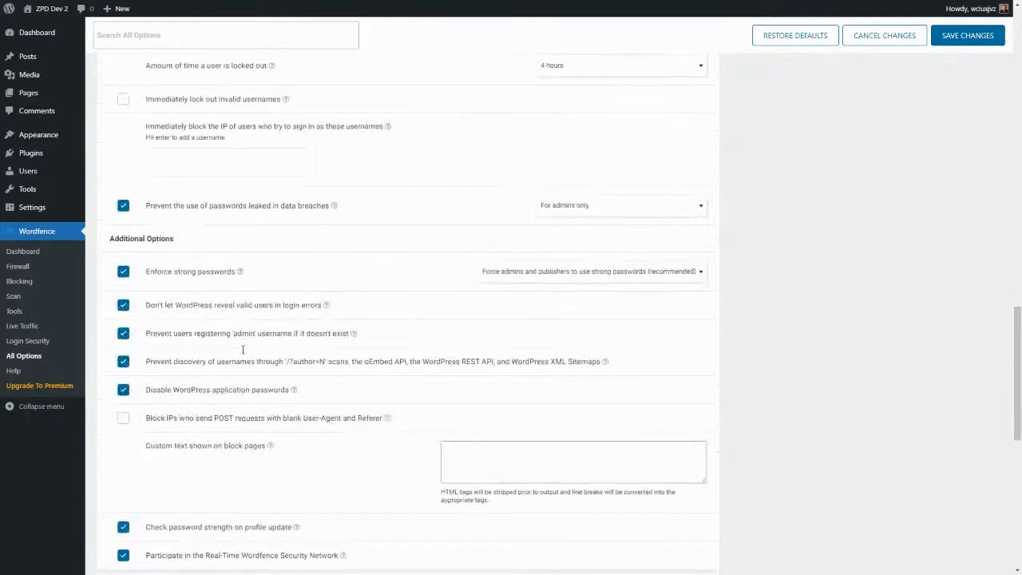
{"action": "left_click", "coordinate": [702, 209]}
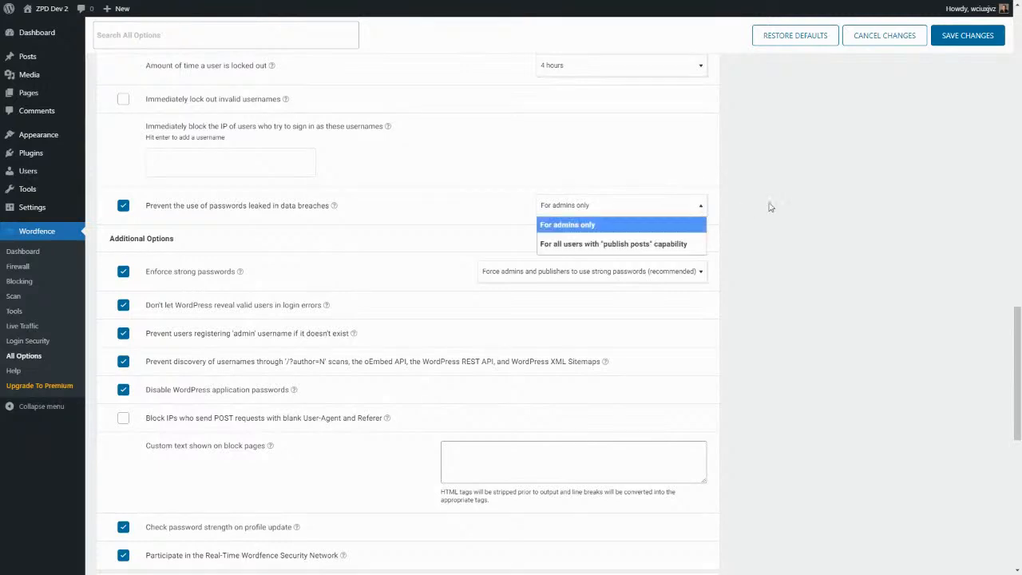
{"action": "left_click", "coordinate": [813, 214]}
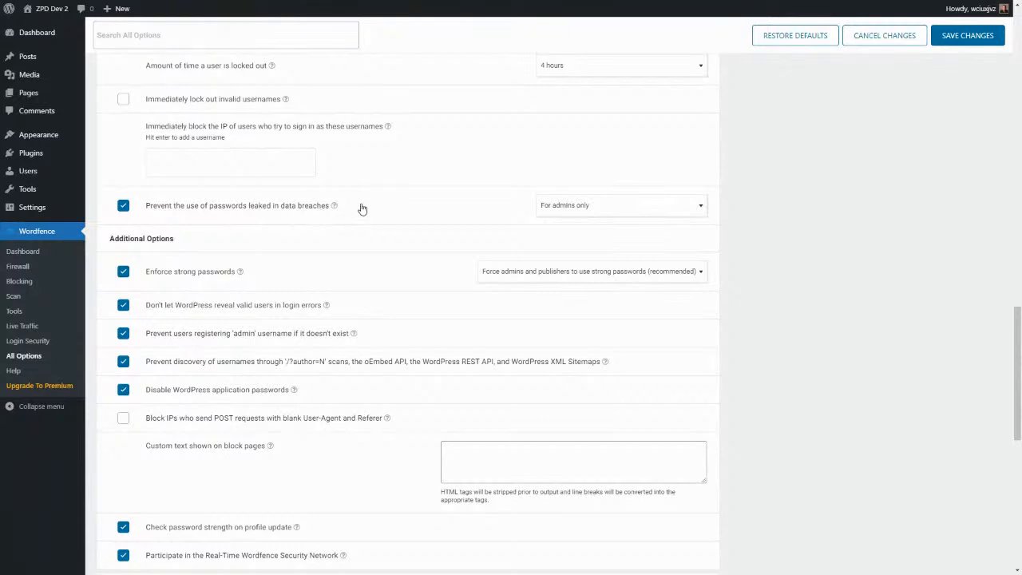
{"action": "left_click", "coordinate": [696, 211]}
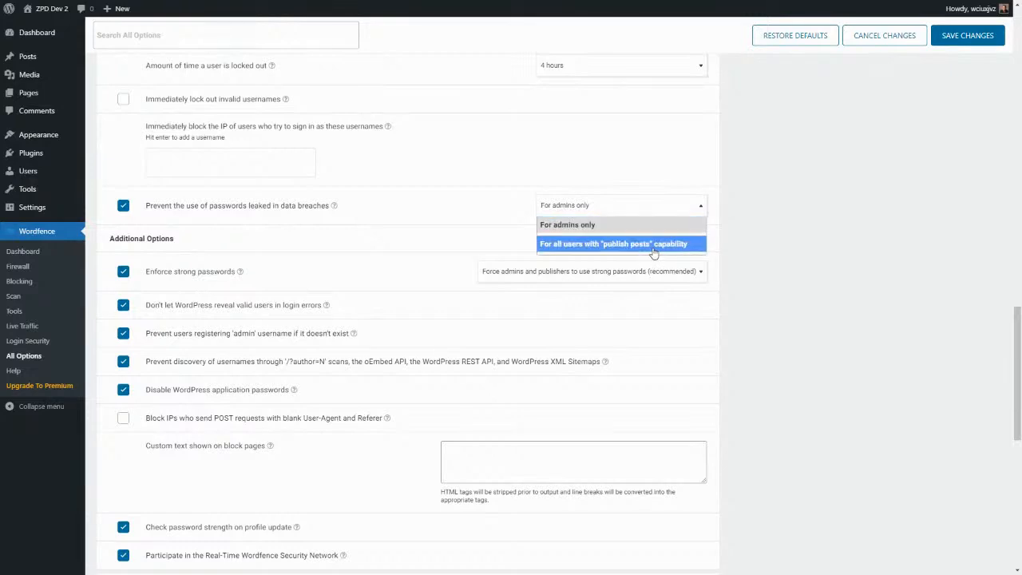
{"action": "left_click", "coordinate": [389, 257]}
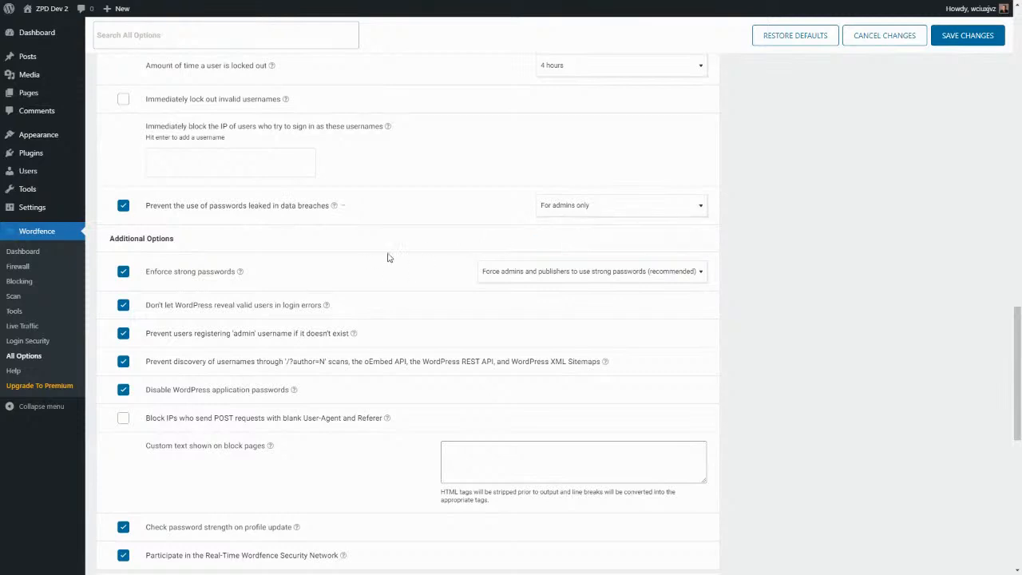
{"action": "scroll", "coordinate": [389, 257], "scroll_direction": "down", "scroll_amount": 3}
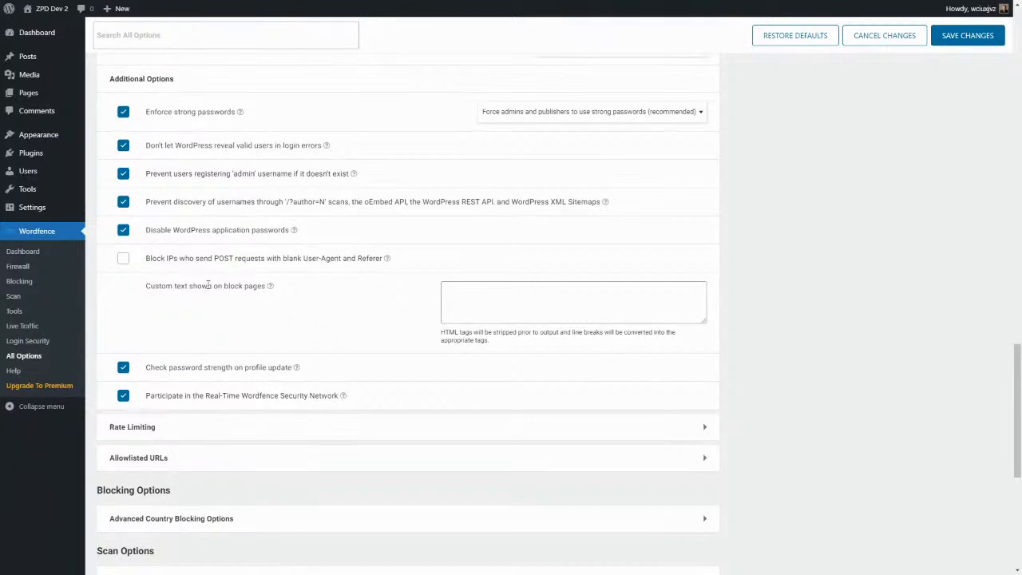
Uncheck 'Participate in the Real-Time Wordfence Security Network' in All Options.
{"action": "scroll", "coordinate": [244, 279], "scroll_direction": "down", "scroll_amount": 2}
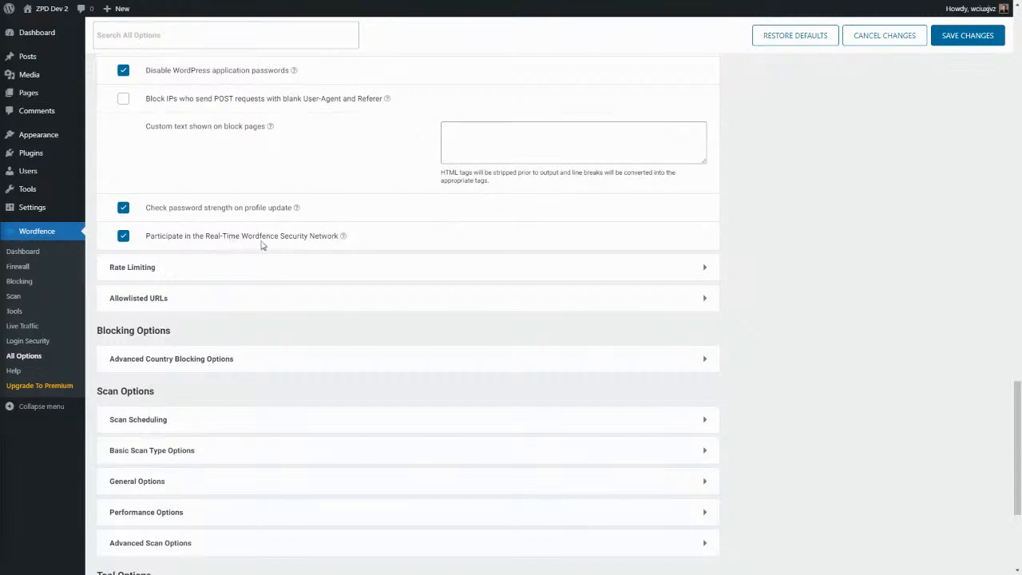
{"action": "left_click", "coordinate": [123, 238]}
{"action": "scroll", "coordinate": [372, 274], "scroll_direction": "down", "scroll_amount": 2}
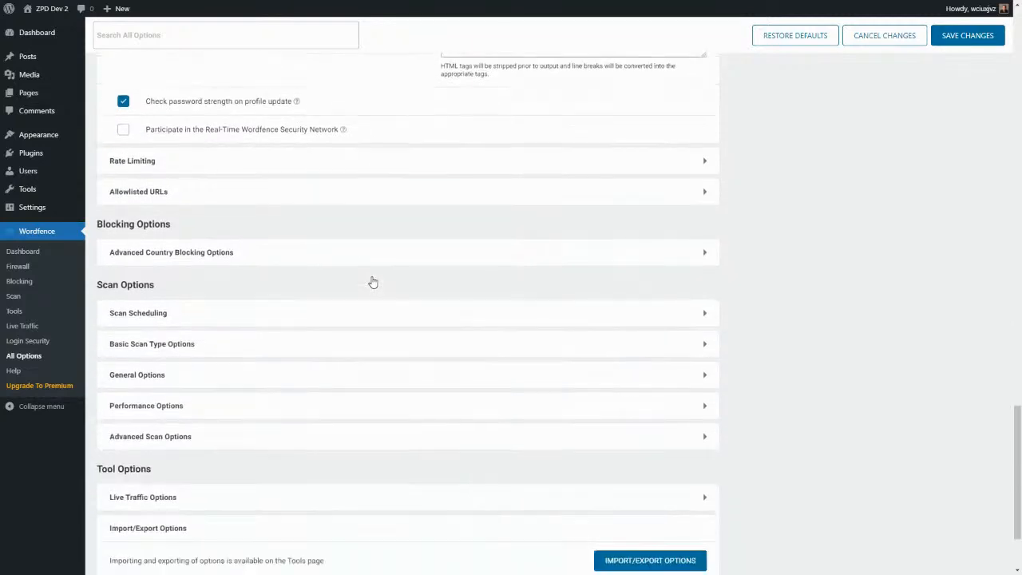
{"action": "left_click", "coordinate": [705, 164]}
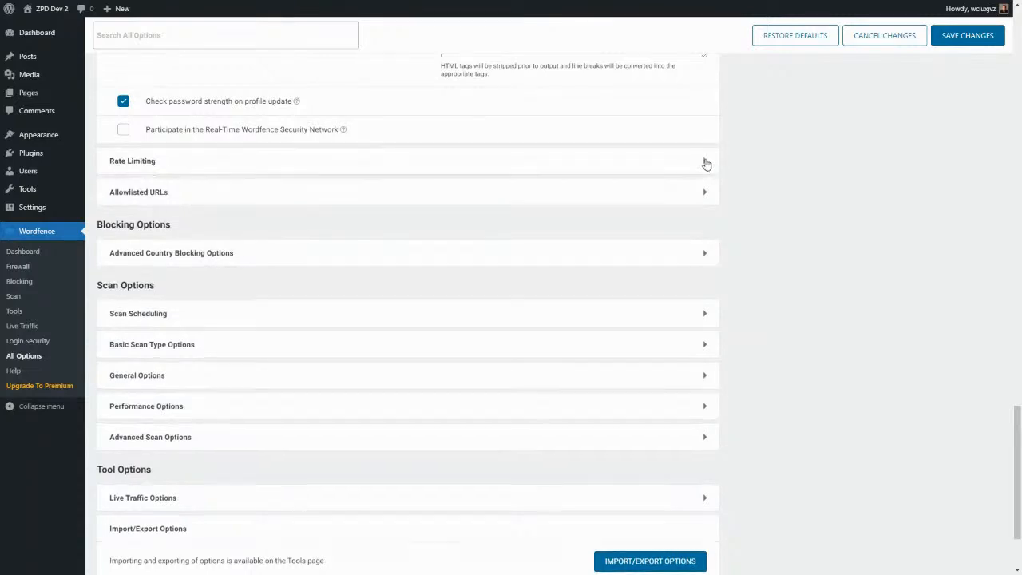
{"action": "scroll", "coordinate": [498, 253], "scroll_direction": "down", "scroll_amount": 2}
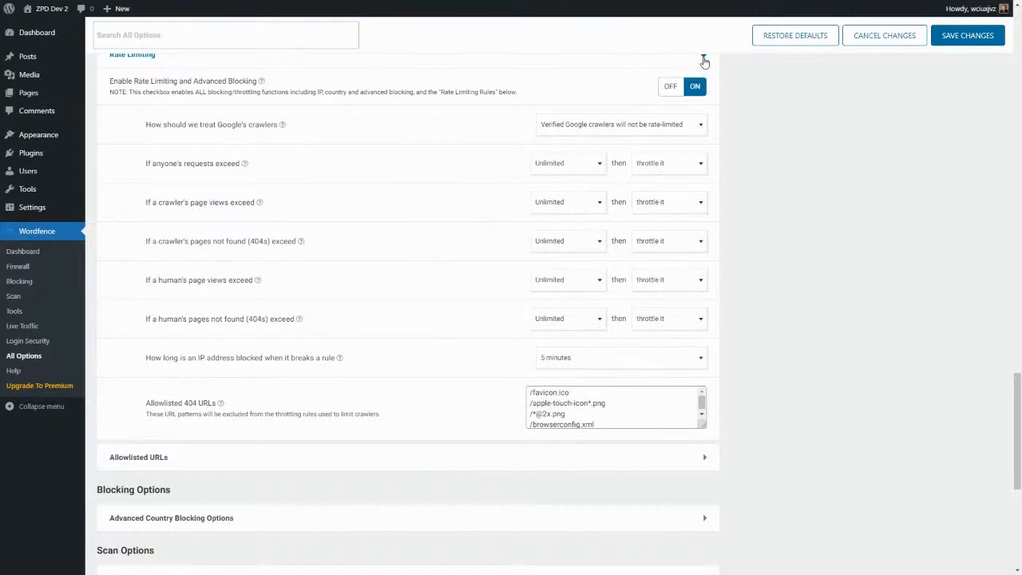
{"action": "left_click", "coordinate": [704, 59]}
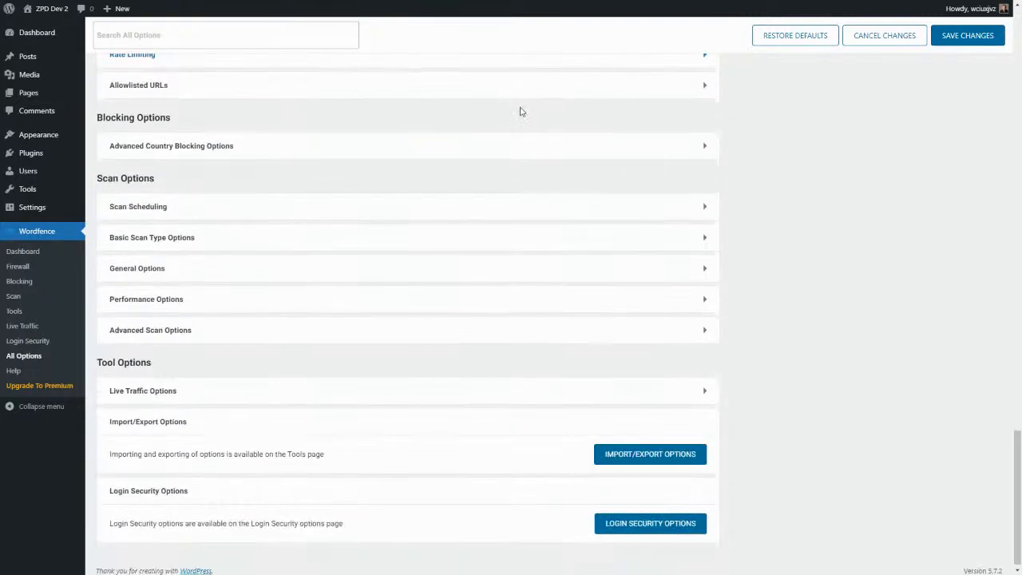
{"action": "left_click", "coordinate": [703, 86]}
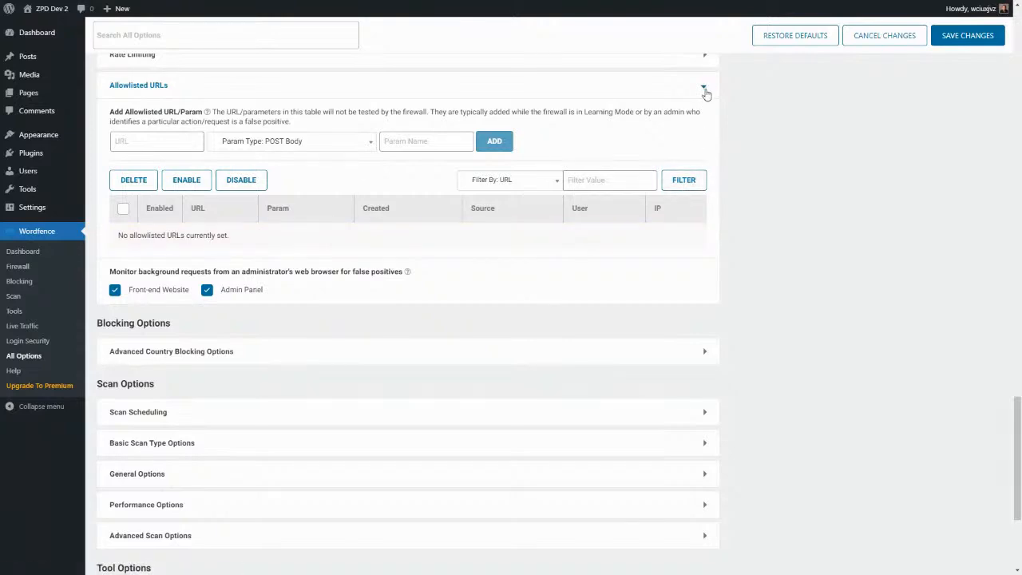
{"action": "left_click", "coordinate": [704, 88]}
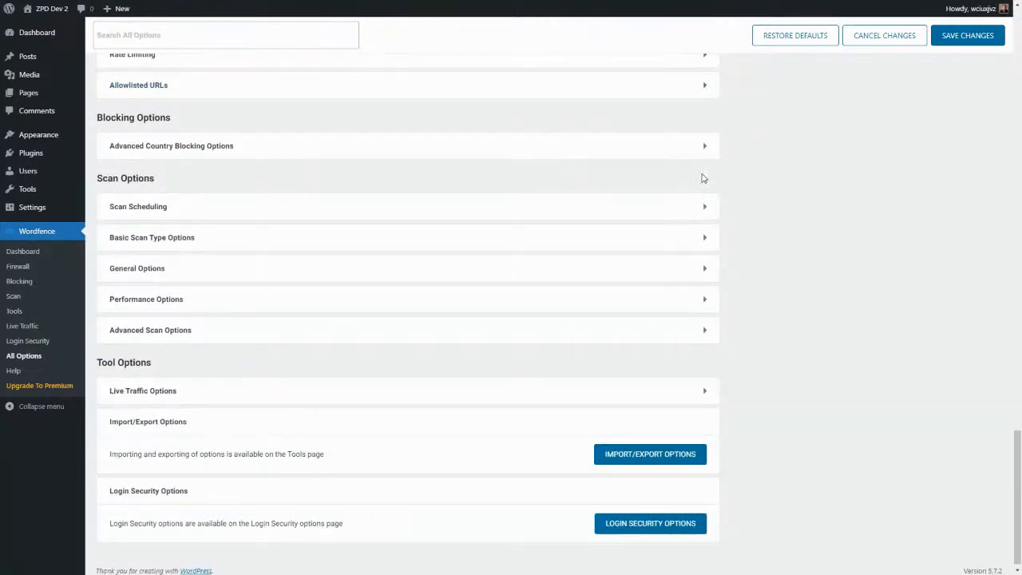
{"action": "left_click", "coordinate": [703, 147]}
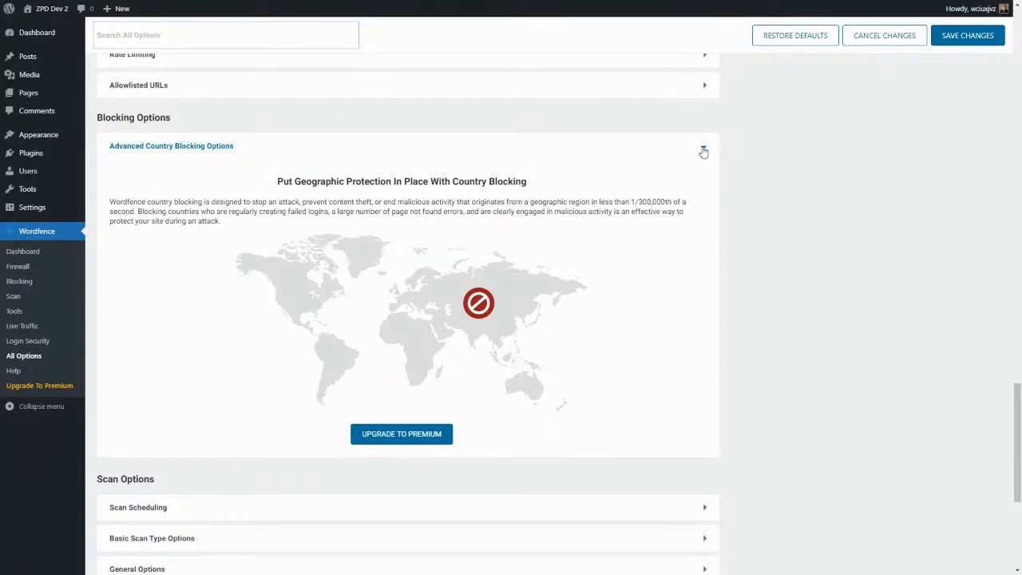
{"action": "left_click", "coordinate": [703, 152]}
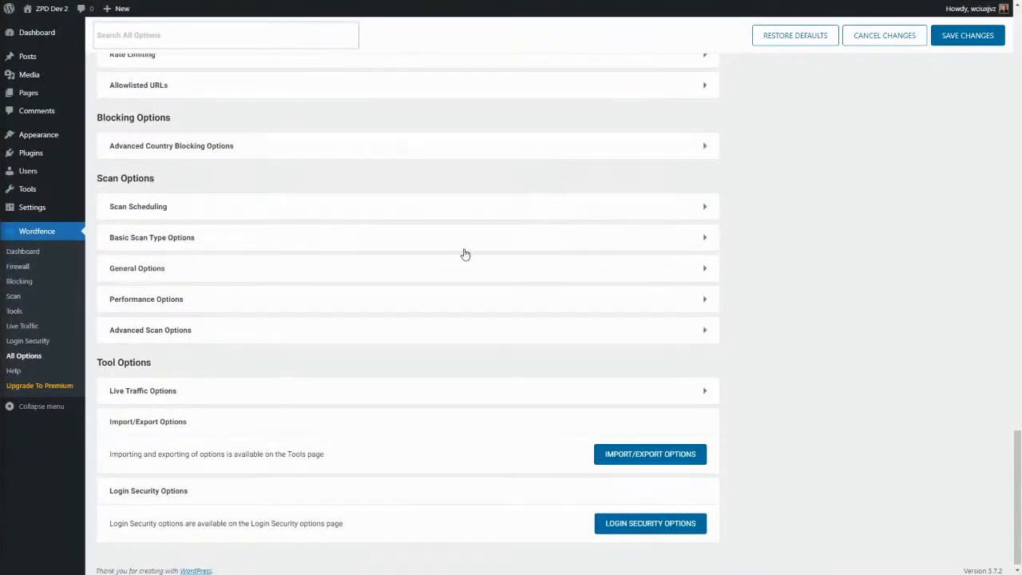
Glance at Scan Scheduling, then expand Basic Scan Type Options showing Standard Scan selected.
{"action": "left_click", "coordinate": [704, 209]}
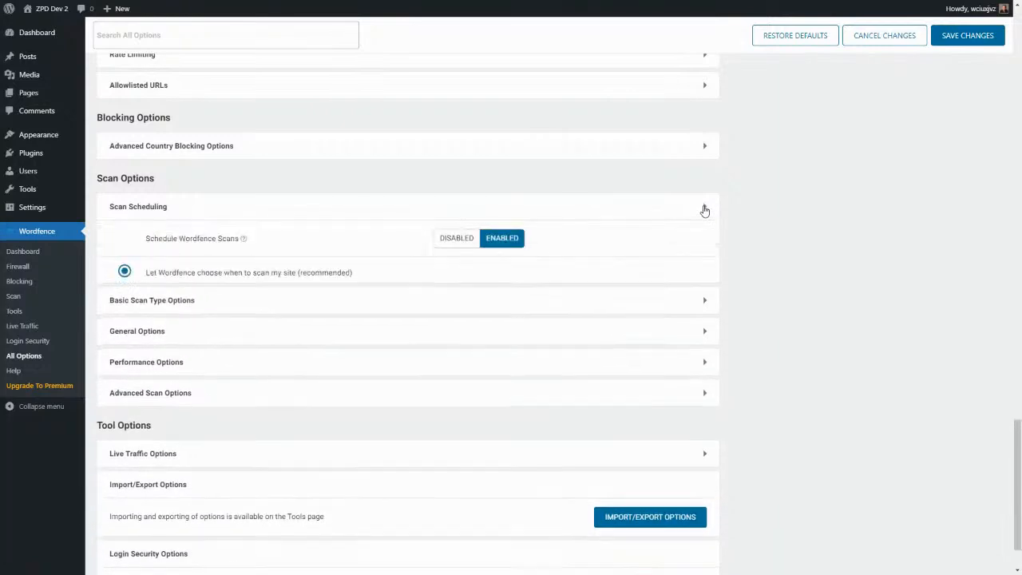
{"action": "scroll", "coordinate": [355, 239], "scroll_direction": "down", "scroll_amount": 2}
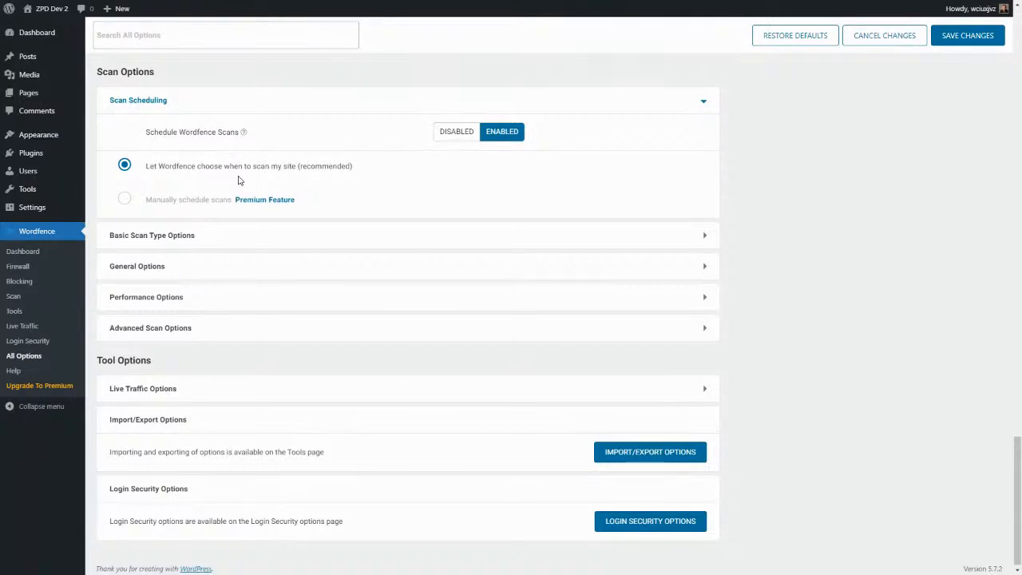
{"action": "left_click", "coordinate": [704, 102]}
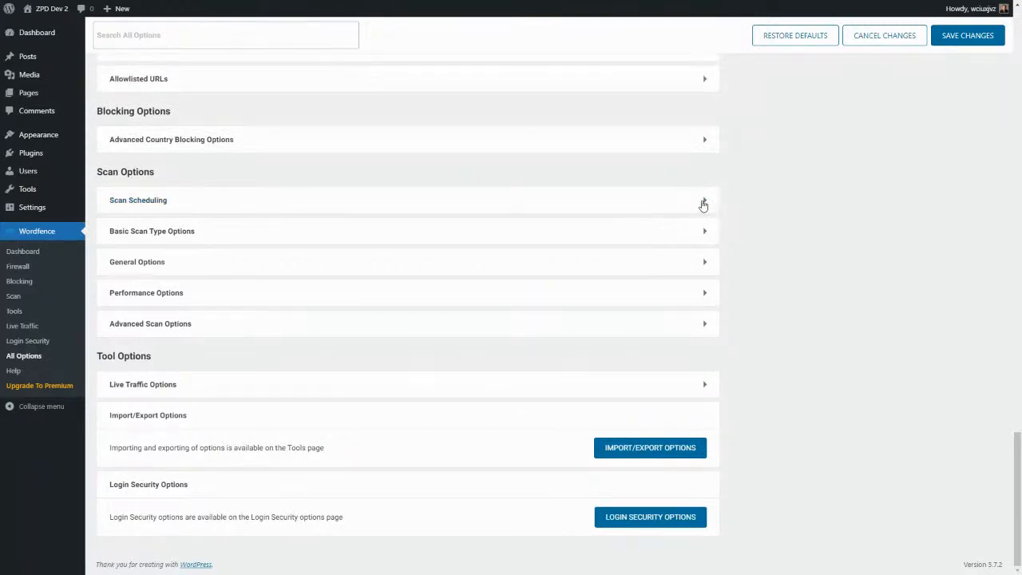
{"action": "left_click", "coordinate": [703, 234]}
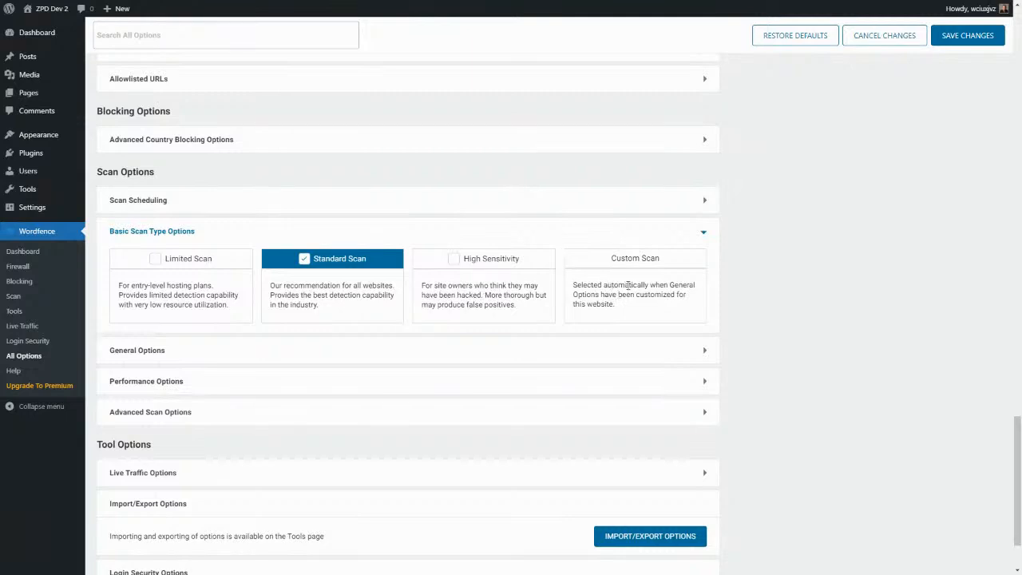
Expand General Options under Scan Options and scroll through its individual scan checkboxes.
{"action": "left_click", "coordinate": [706, 353]}
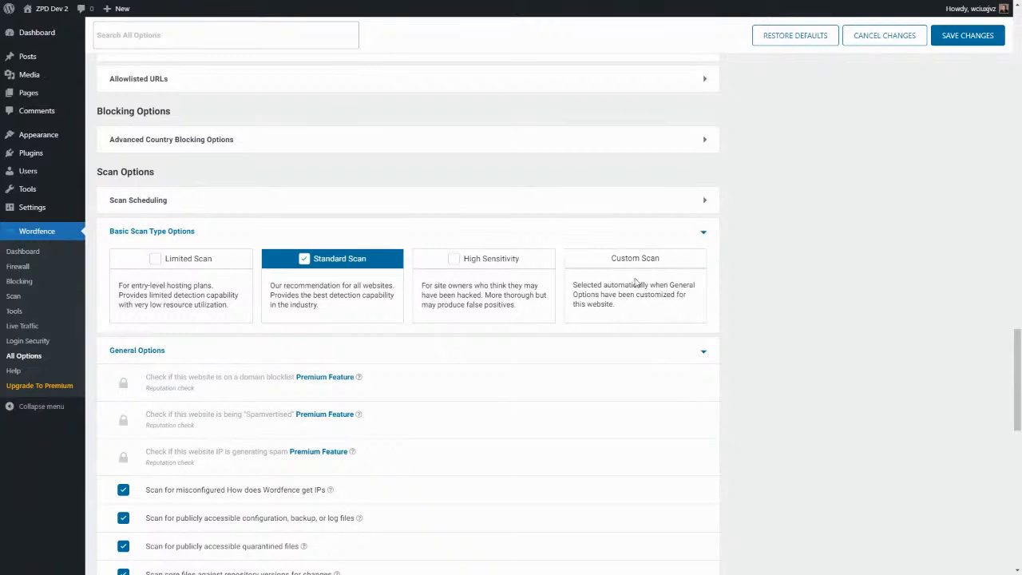
{"action": "scroll", "coordinate": [583, 386], "scroll_direction": "down", "scroll_amount": 2}
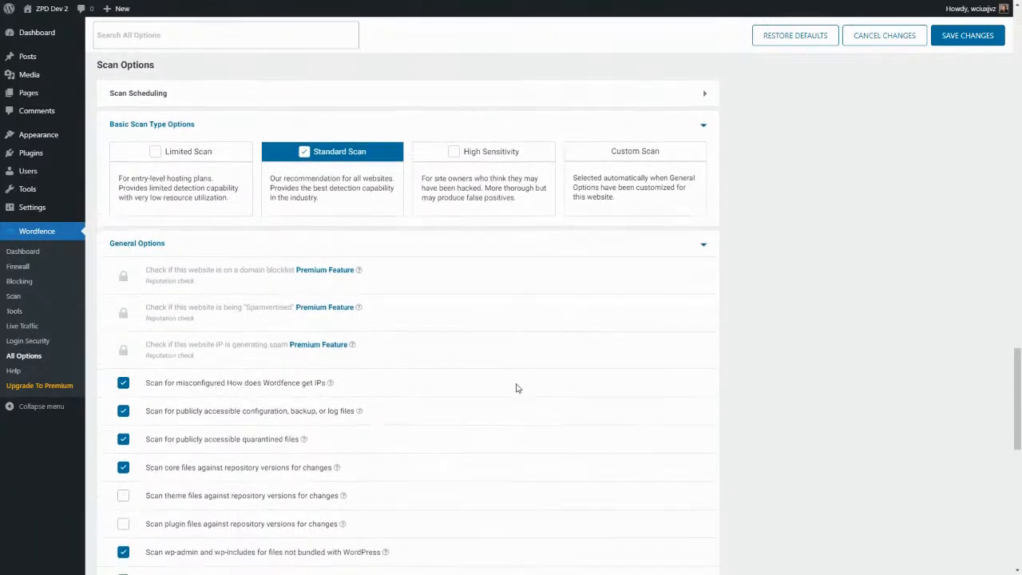
{"action": "scroll", "coordinate": [303, 283], "scroll_direction": "down", "scroll_amount": 1}
{"action": "scroll", "coordinate": [272, 256], "scroll_direction": "down", "scroll_amount": 1}
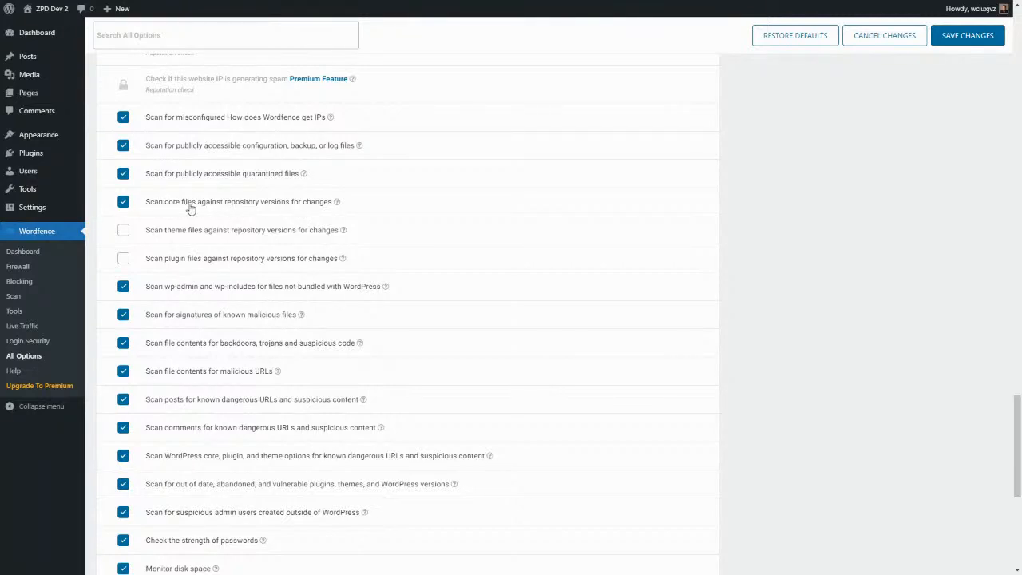
Check 'Scan plugin files against repository versions' and 'Scan files outside your WordPress installation'.
{"action": "left_click", "coordinate": [124, 259]}
{"action": "scroll", "coordinate": [204, 337], "scroll_direction": "down", "scroll_amount": 3}
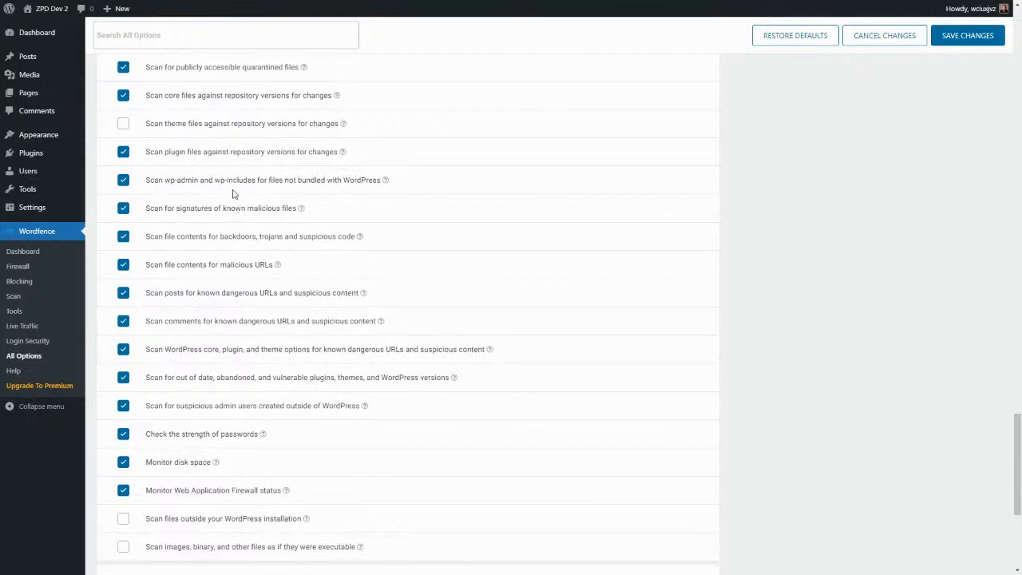
{"action": "scroll", "coordinate": [231, 146], "scroll_direction": "down", "scroll_amount": 2}
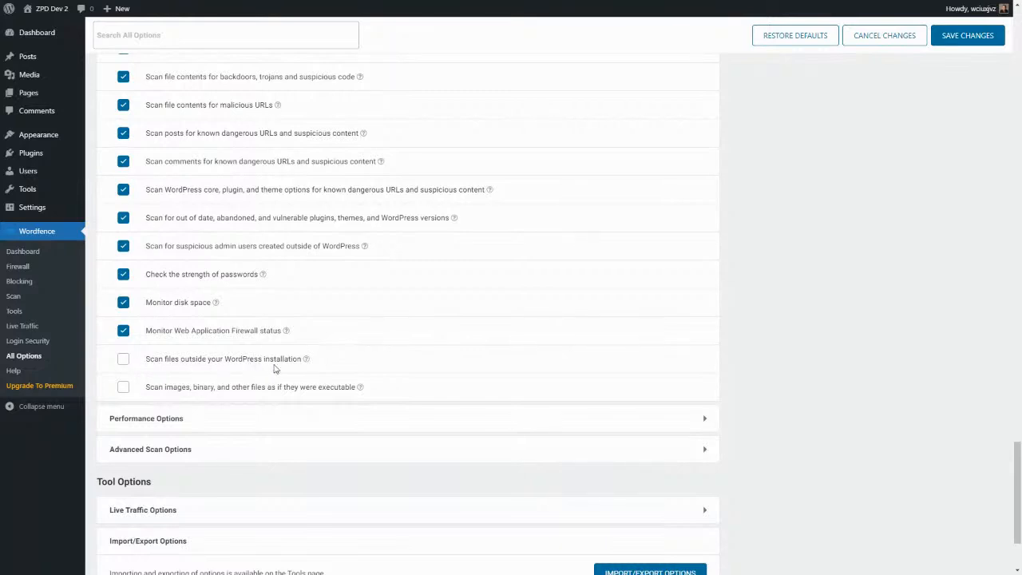
{"action": "left_click", "coordinate": [124, 359]}
Expand Performance Options (1000-issue email limit, 256 MB memory) and Advanced Scan Options.
{"action": "left_click", "coordinate": [704, 421]}
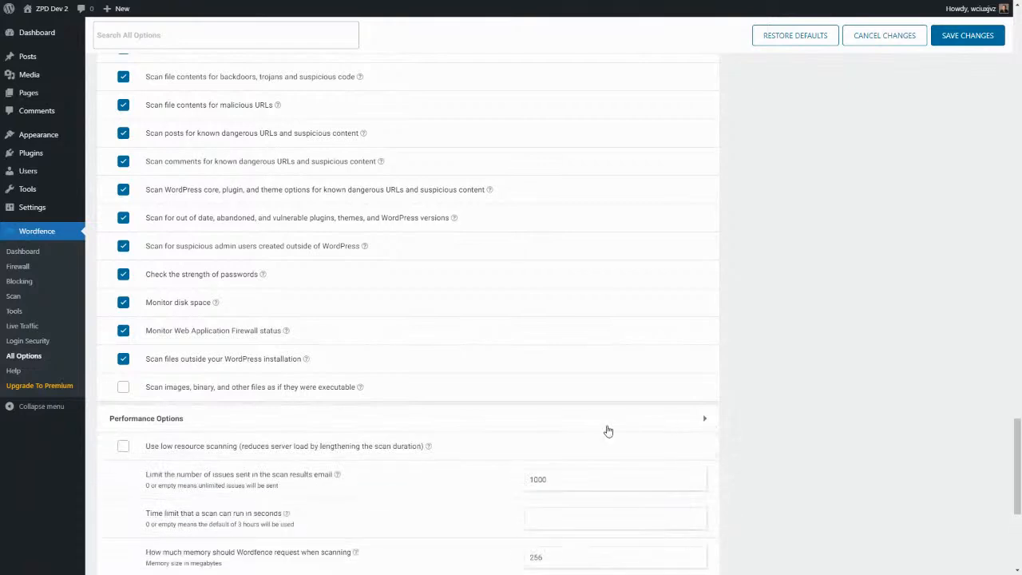
{"action": "scroll", "coordinate": [607, 430], "scroll_direction": "down", "scroll_amount": 5}
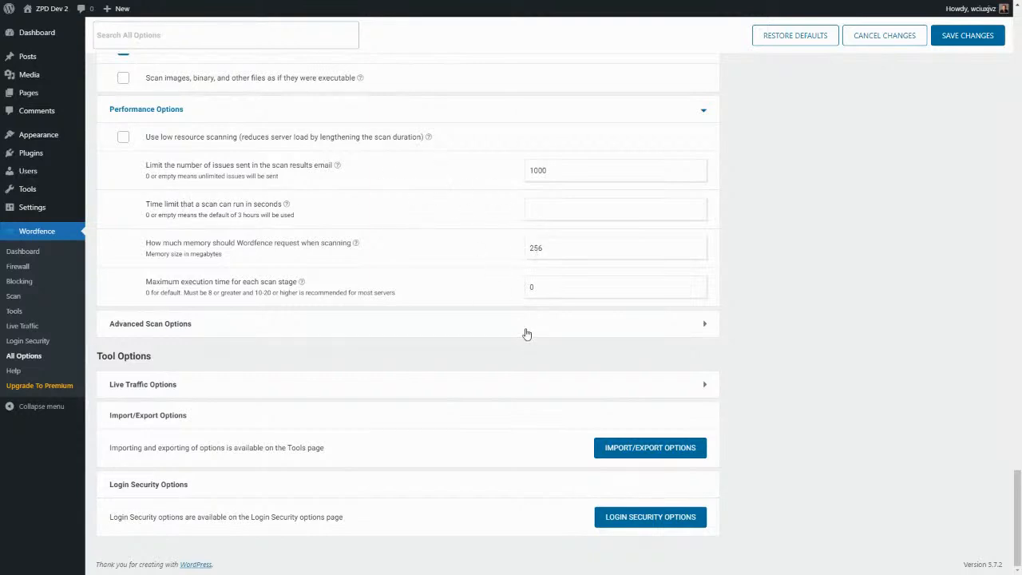
{"action": "left_click", "coordinate": [704, 323]}
Leave the additional scan signatures field empty and save all All Options changes.
{"action": "scroll", "coordinate": [540, 356], "scroll_direction": "down", "scroll_amount": 2}
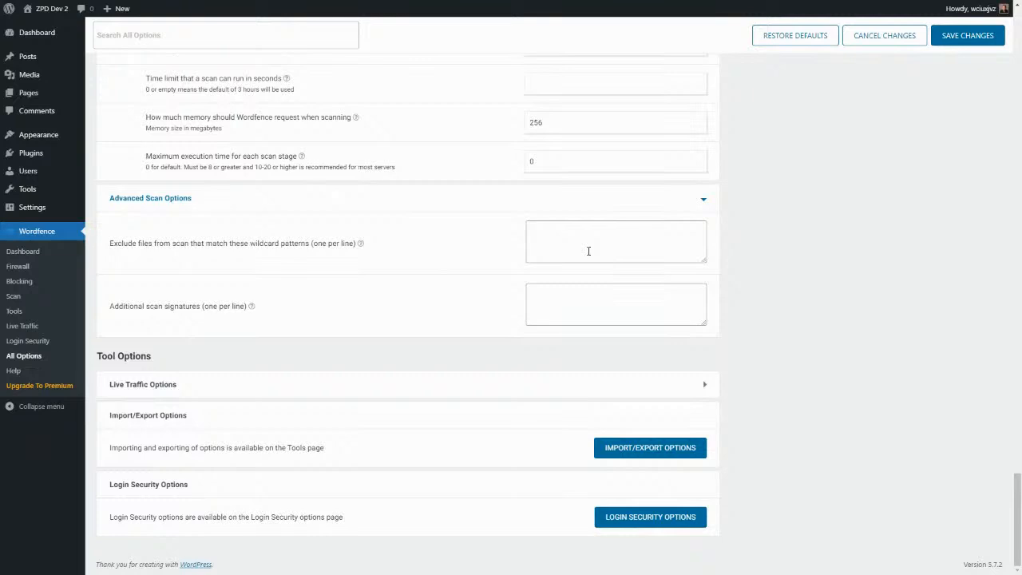
{"action": "left_click", "coordinate": [557, 303]}
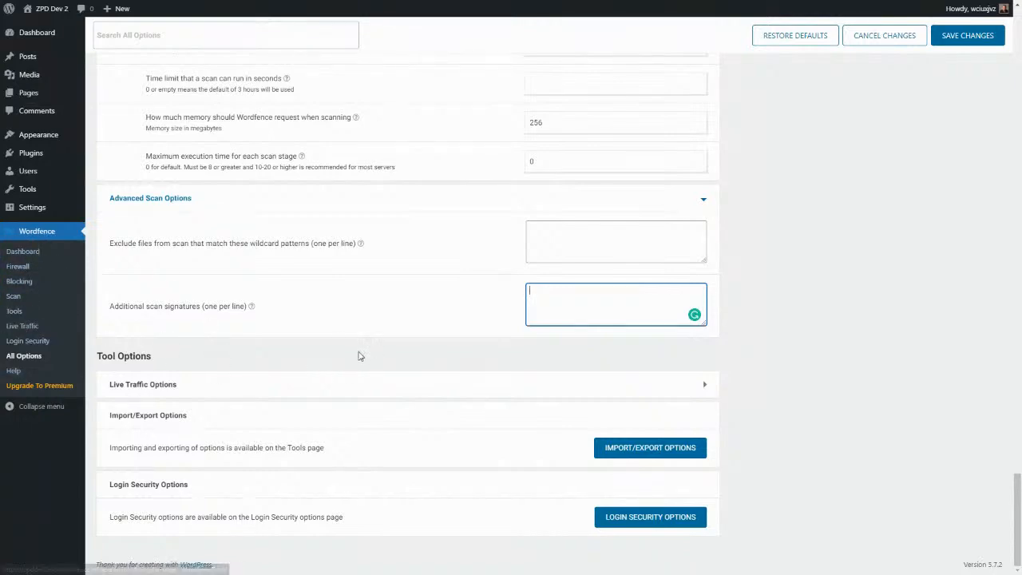
{"action": "scroll", "coordinate": [440, 336], "scroll_direction": "up", "scroll_amount": 20}
{"action": "scroll", "coordinate": [791, 189], "scroll_direction": "up", "scroll_amount": 15}
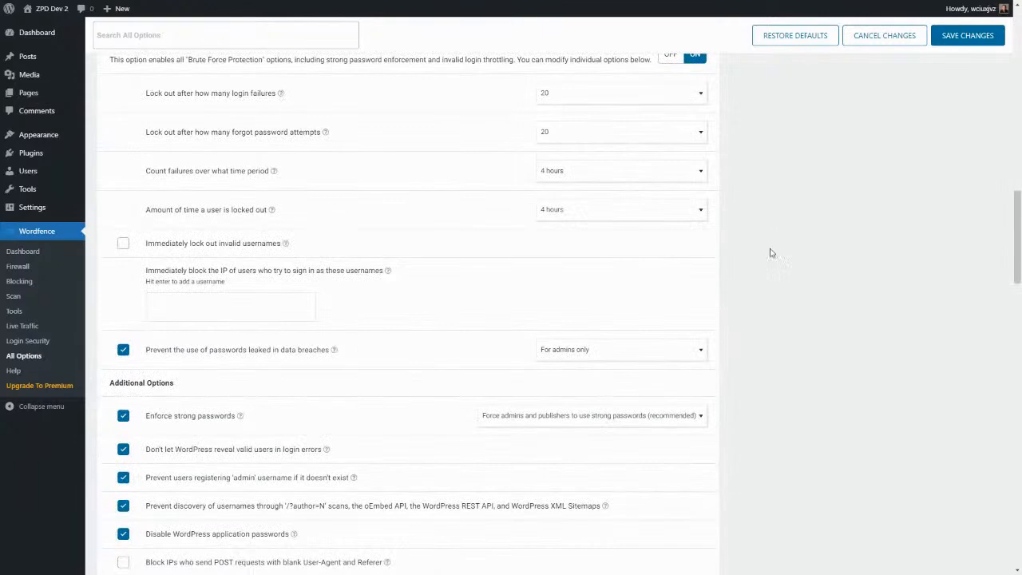
{"action": "left_click", "coordinate": [969, 37]}
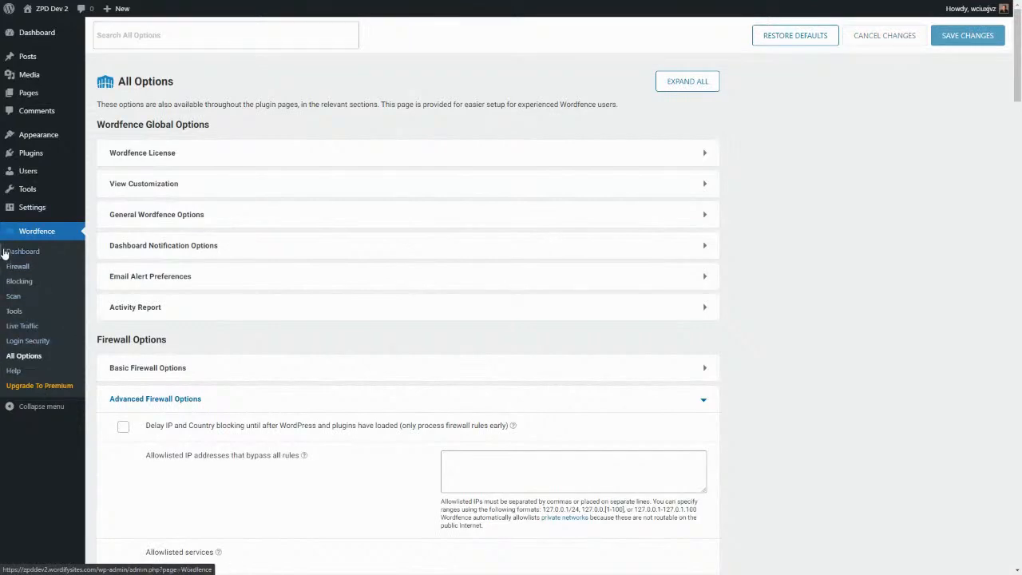
Open the Wordfence Firewall page, close its intro tour, and review Learning Mode status and statistics.
{"action": "left_click", "coordinate": [16, 272]}
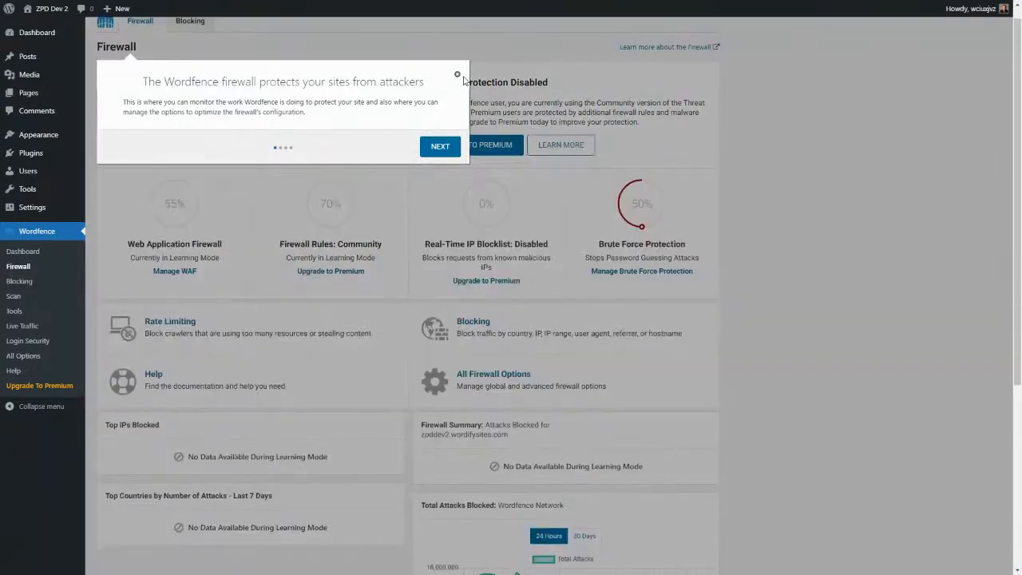
{"action": "left_click", "coordinate": [456, 73]}
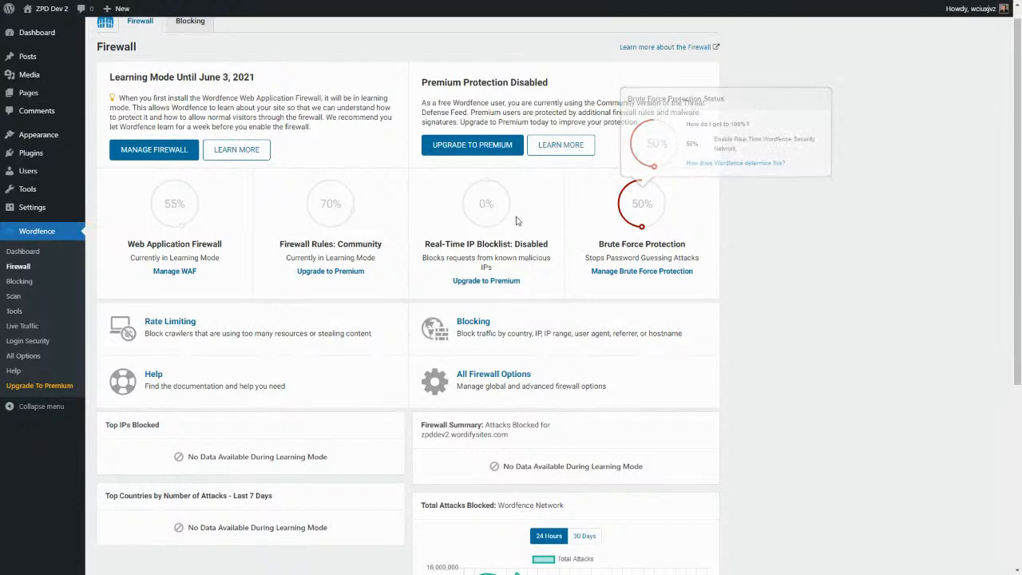
{"action": "scroll", "coordinate": [501, 238], "scroll_direction": "down", "scroll_amount": 1}
{"action": "scroll", "coordinate": [501, 238], "scroll_direction": "down", "scroll_amount": 1}
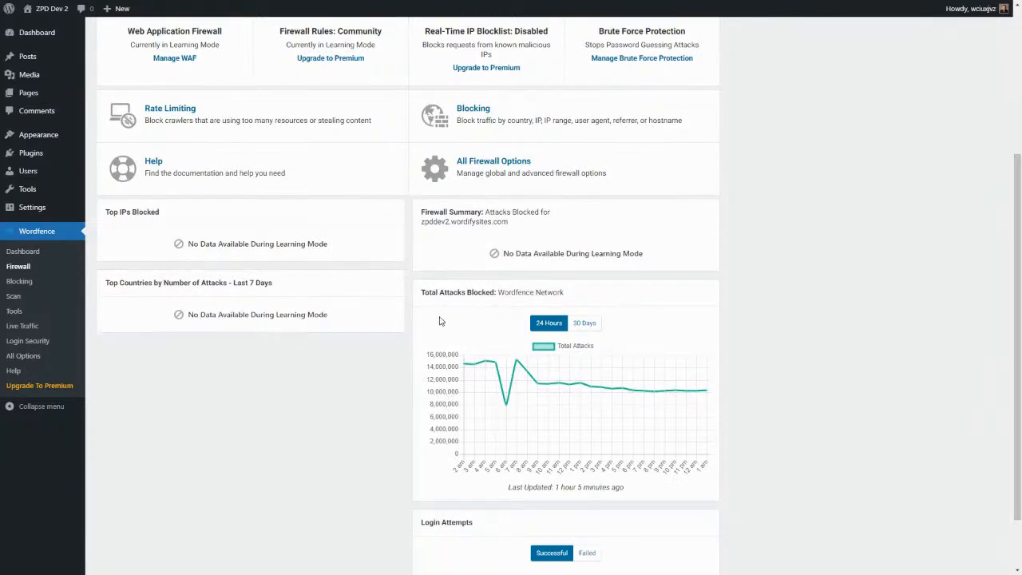
{"action": "scroll", "coordinate": [521, 424], "scroll_direction": "down", "scroll_amount": 1}
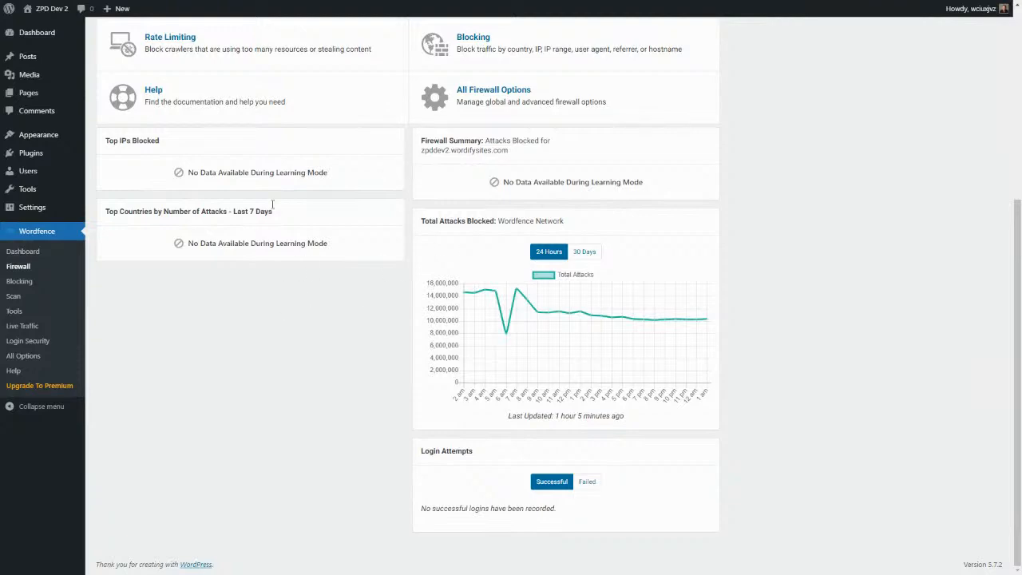
{"action": "scroll", "coordinate": [399, 255], "scroll_direction": "up", "scroll_amount": 4}
{"action": "scroll", "coordinate": [399, 256], "scroll_direction": "down", "scroll_amount": 3}
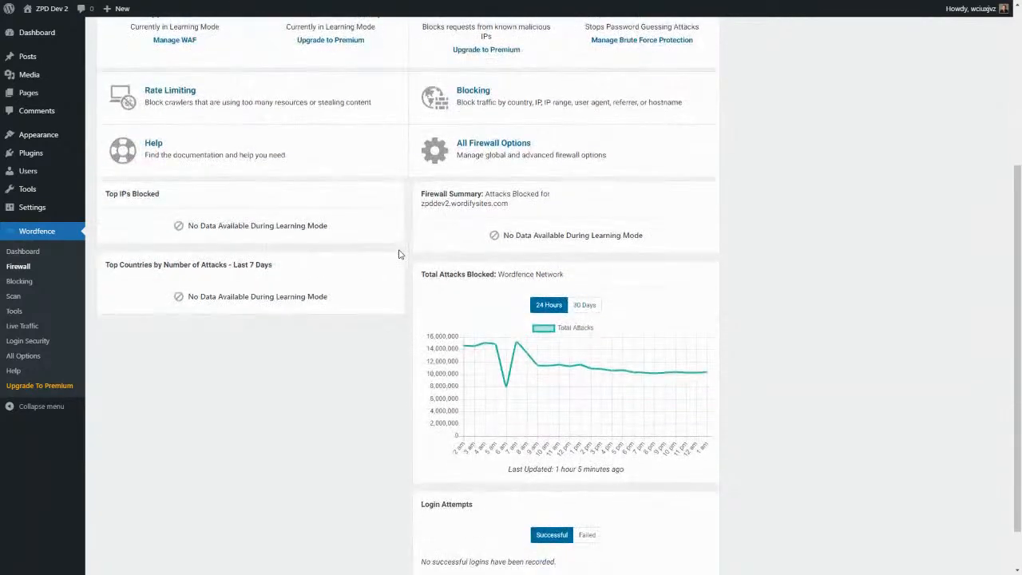
Open the Wordfence Blocking page, dismiss its intro popup, then move on to the Scan page.
{"action": "left_click", "coordinate": [19, 281]}
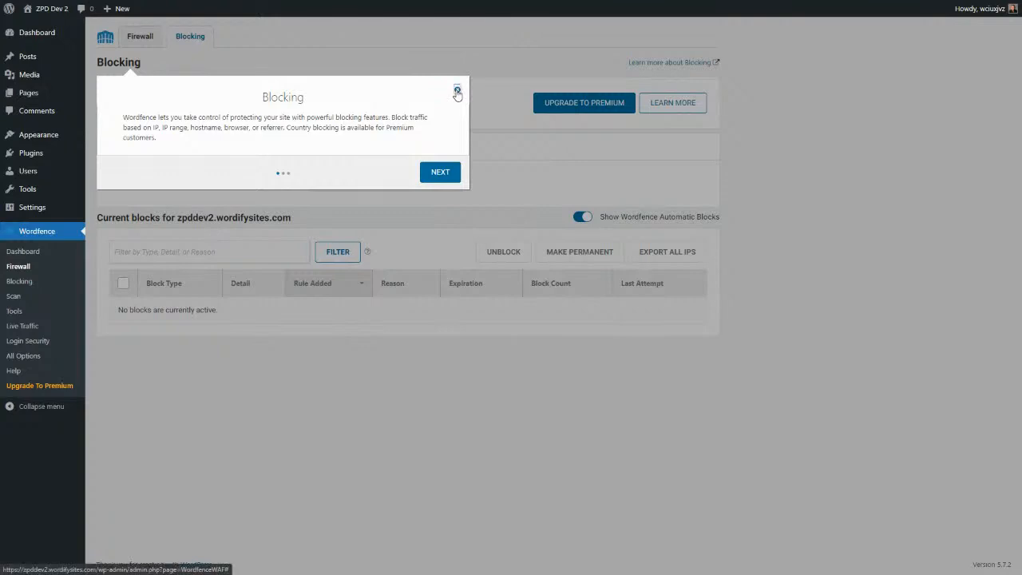
{"action": "left_click", "coordinate": [456, 90]}
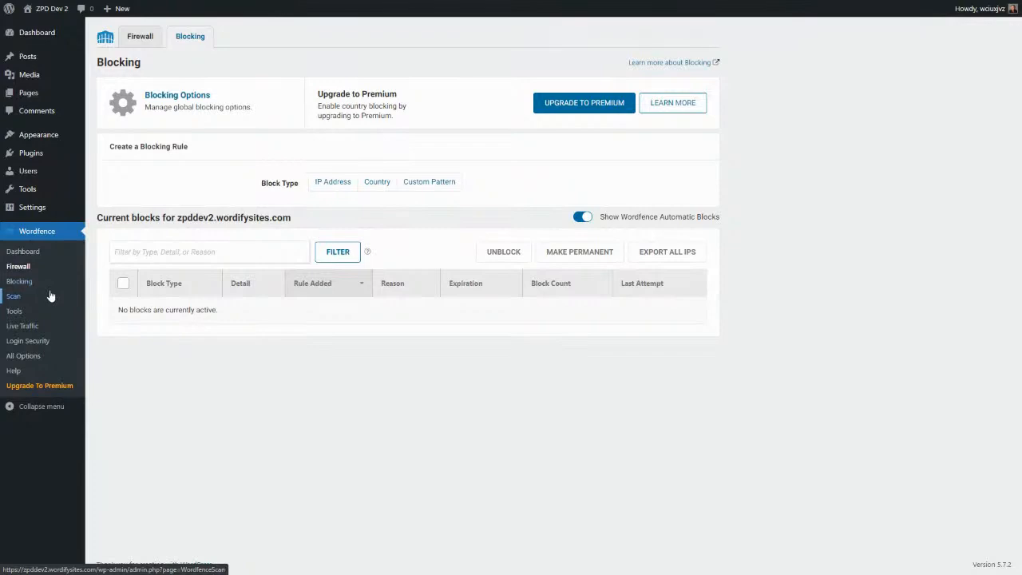
{"action": "left_click", "coordinate": [14, 296]}
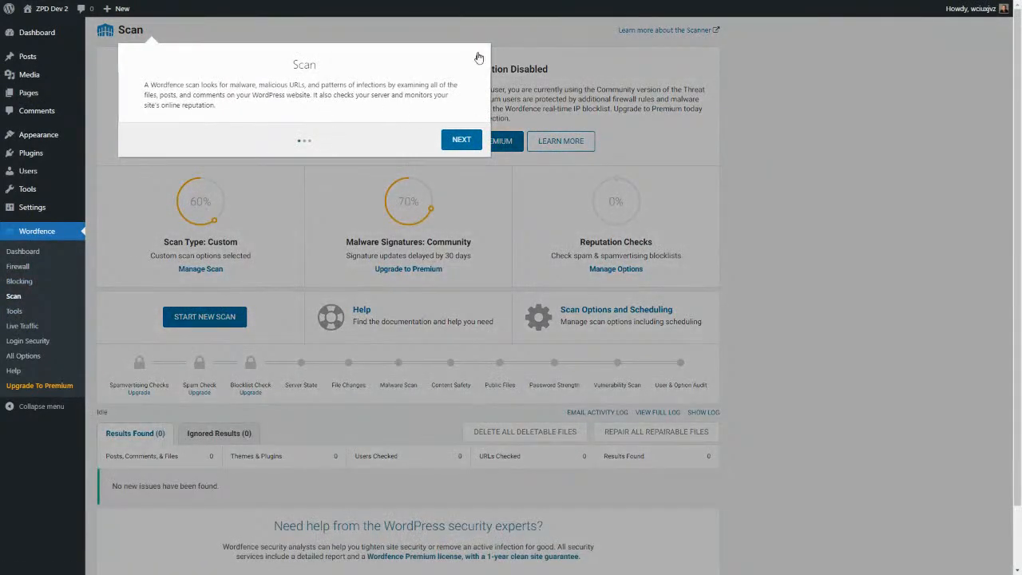
Dismiss the Scan tour, try Start New Scan, and close the Scan Failed notice.
{"action": "left_click", "coordinate": [479, 58]}
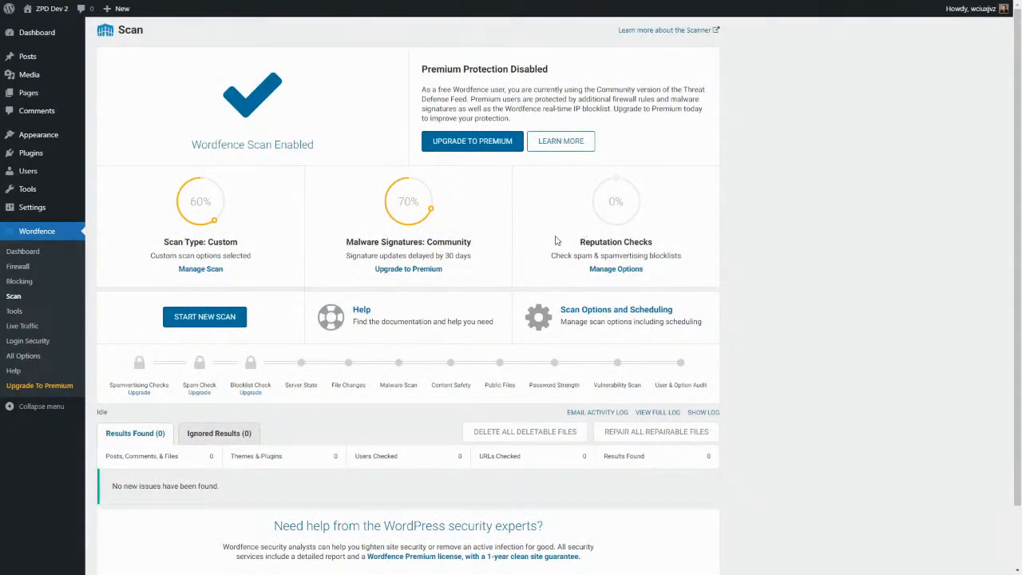
{"action": "scroll", "coordinate": [372, 228], "scroll_direction": "down", "scroll_amount": 1}
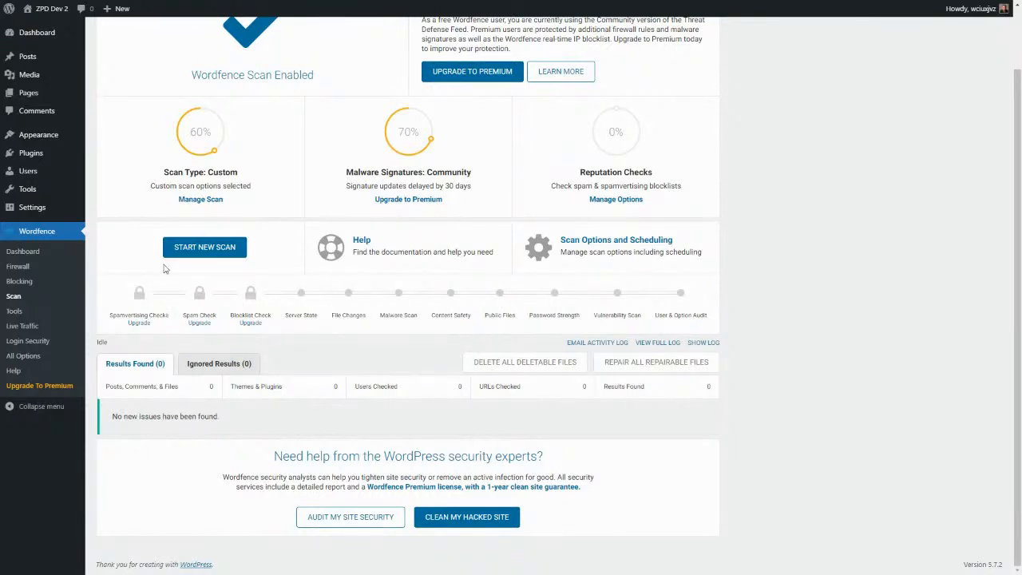
{"action": "left_click", "coordinate": [204, 247]}
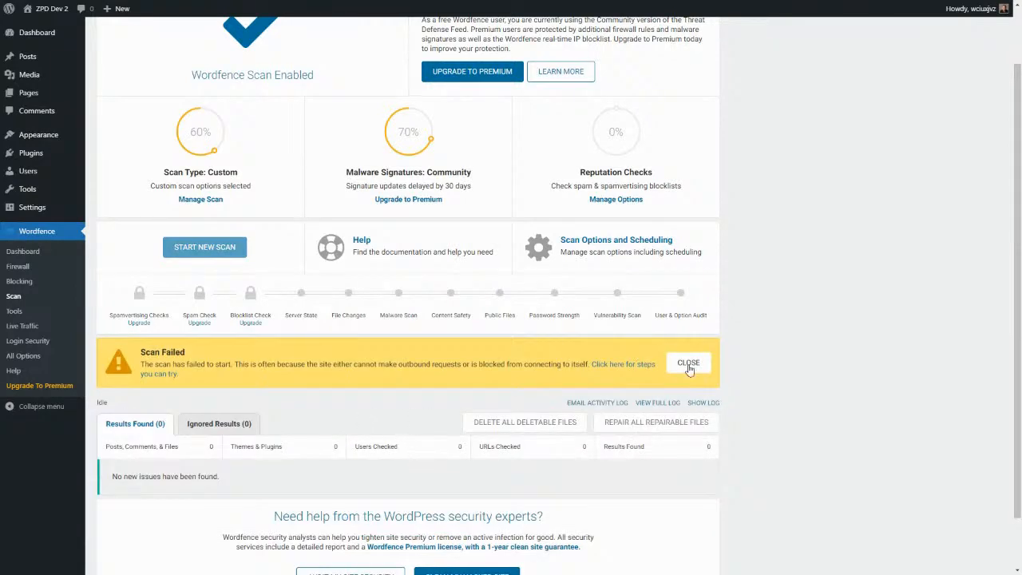
{"action": "left_click", "coordinate": [692, 366]}
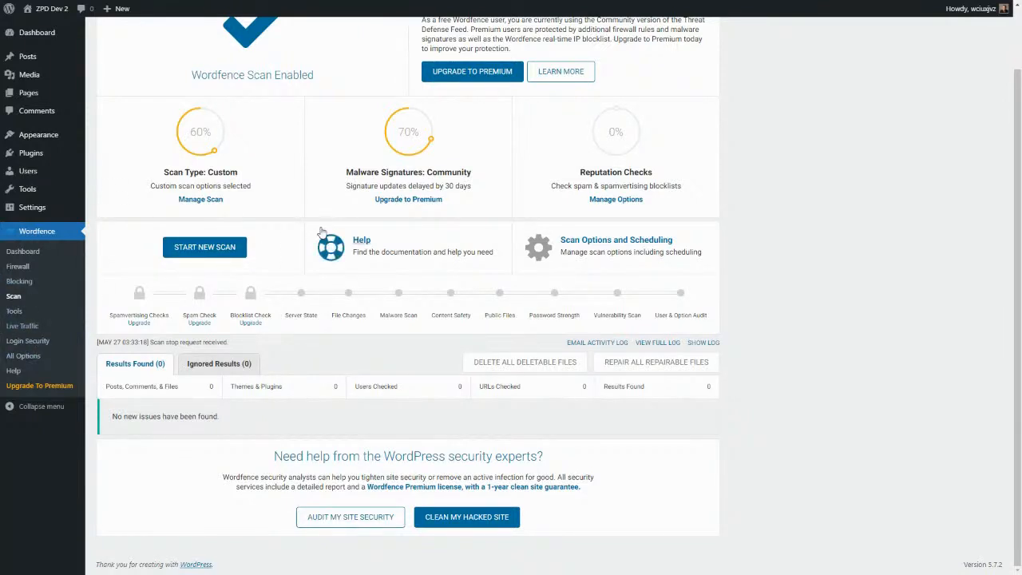
{"action": "scroll", "coordinate": [312, 263], "scroll_direction": "up", "scroll_amount": 2}
{"action": "scroll", "coordinate": [296, 306], "scroll_direction": "down", "scroll_amount": 2}
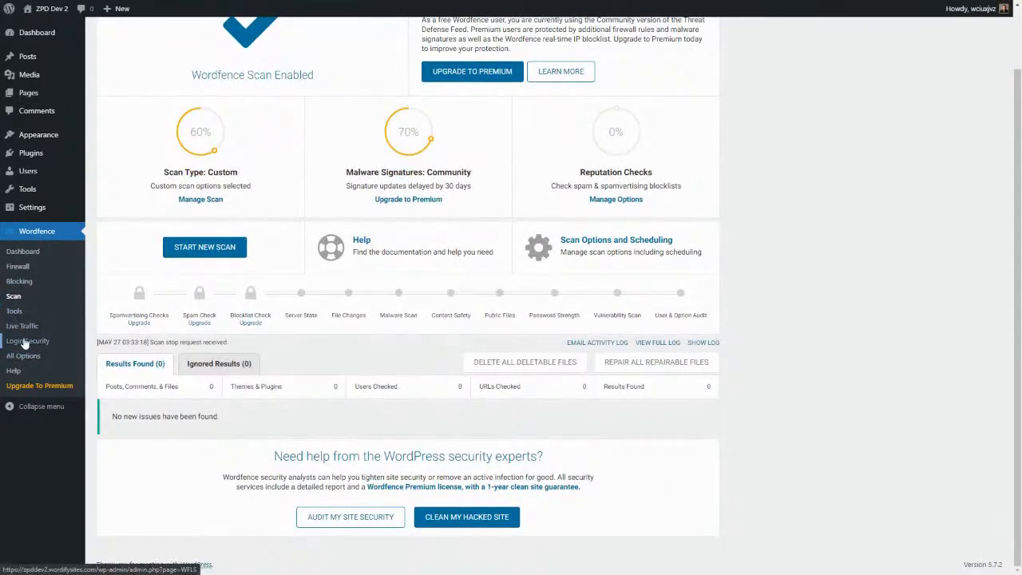
View Wordfence Tools' Live Traffic and Import/Export Options, then go to Login Security.
{"action": "left_click", "coordinate": [14, 311]}
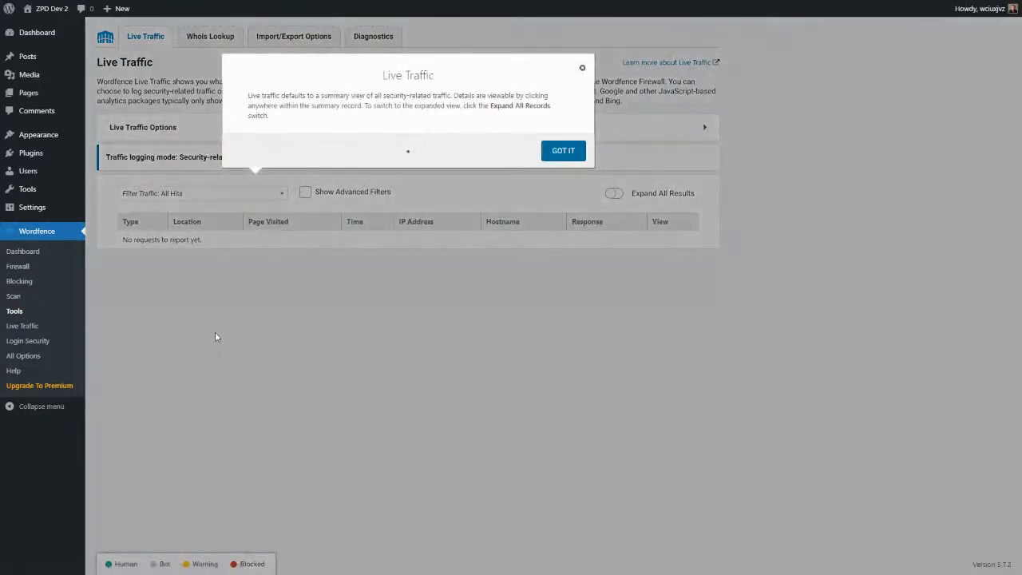
{"action": "left_click", "coordinate": [582, 68]}
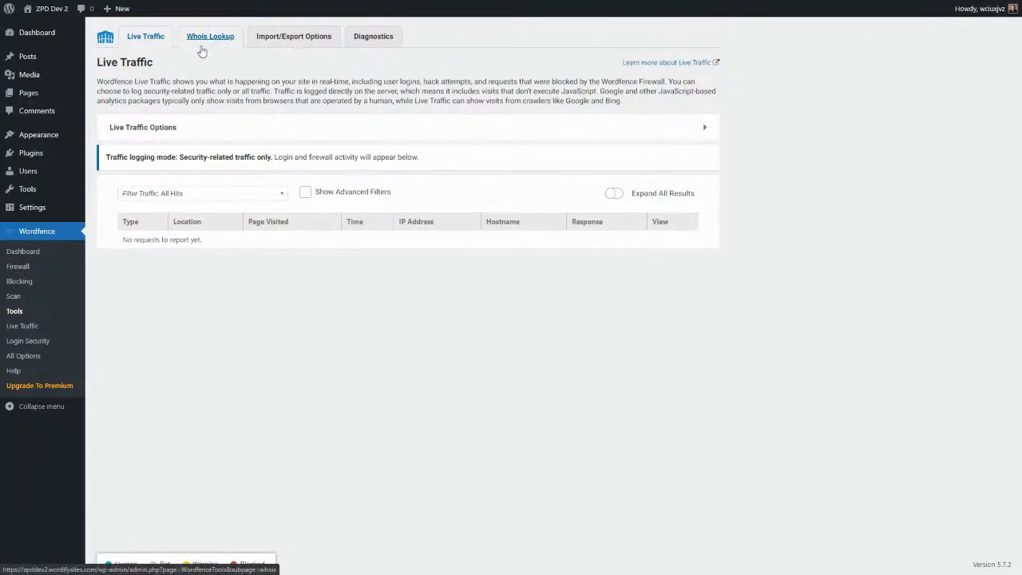
{"action": "left_click", "coordinate": [282, 42]}
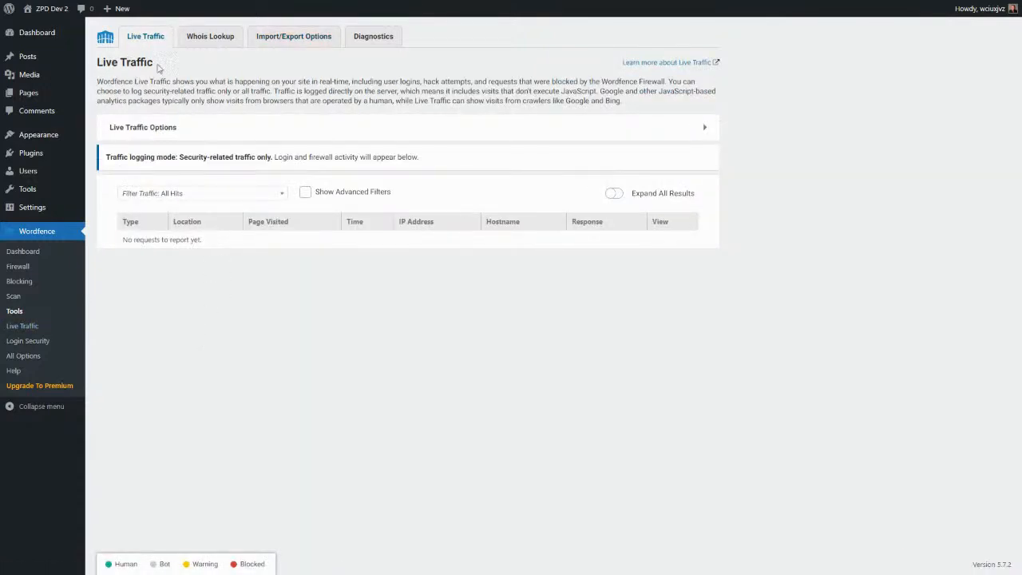
{"action": "left_click", "coordinate": [26, 342]}
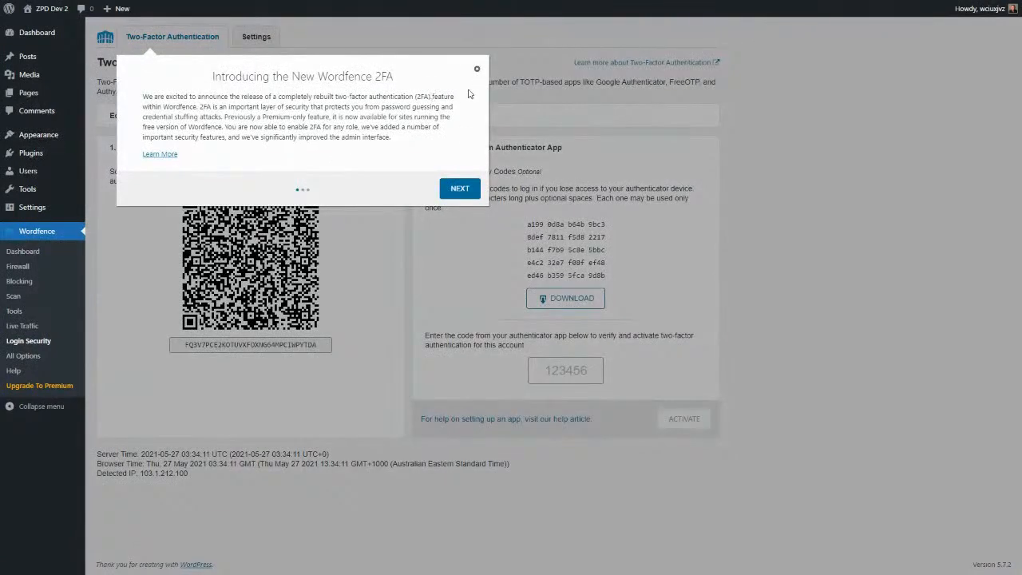
Dismiss the 2FA introduction and advance the presentation slides past WordPress.
{"action": "left_click", "coordinate": [477, 70]}
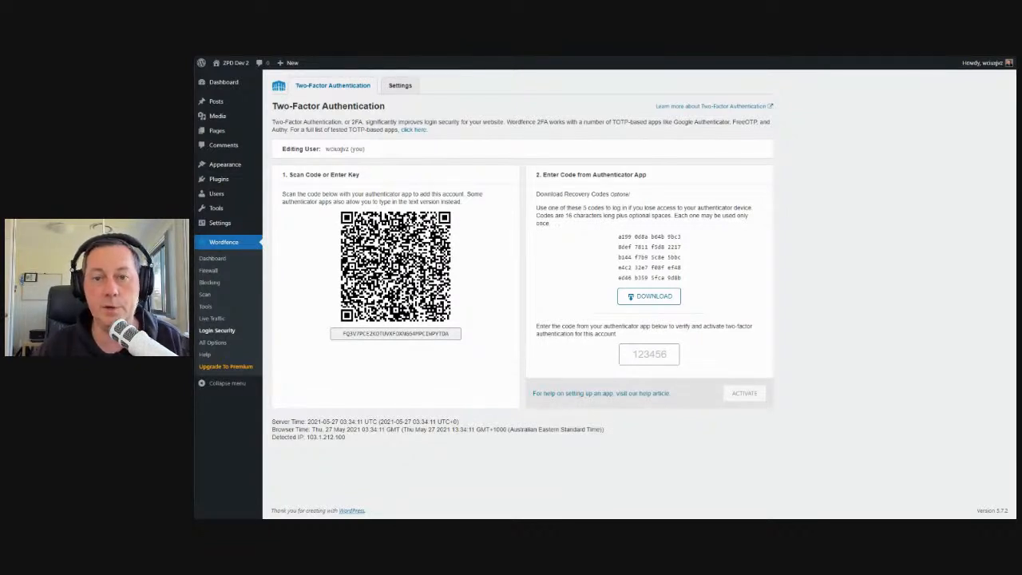
{"action": "key", "text": "alt+Tab"}
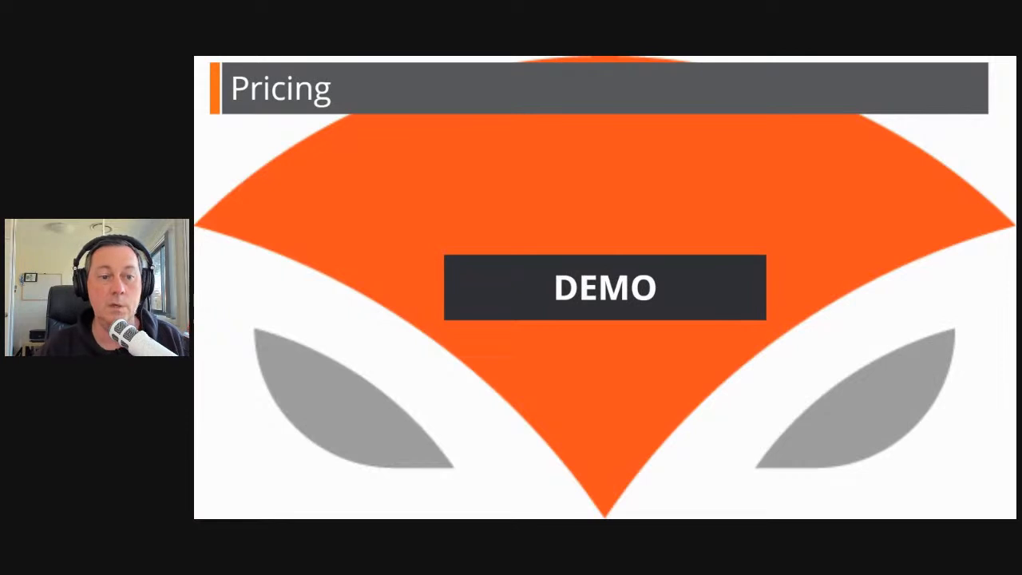
{"action": "key", "text": "Right"}
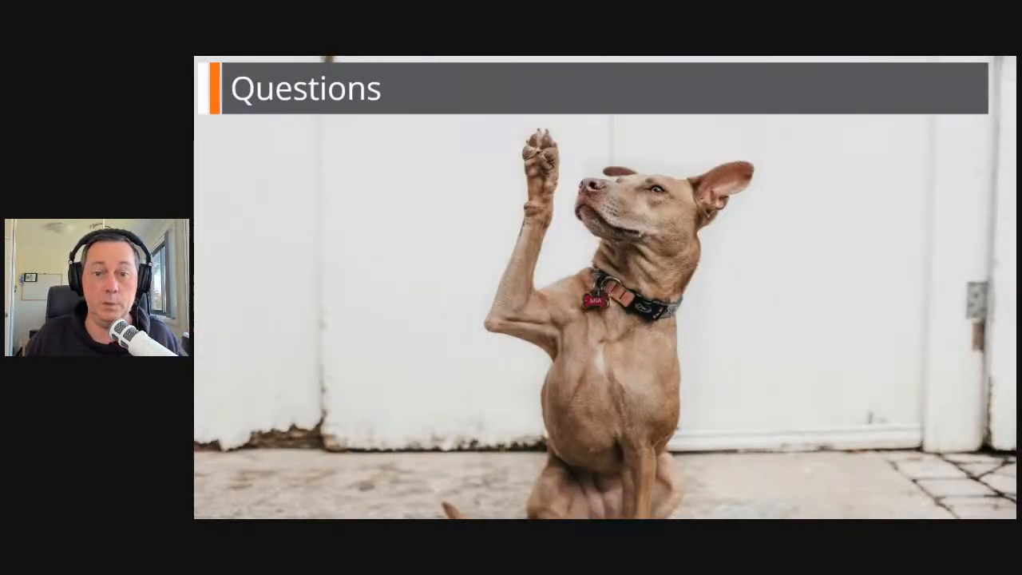